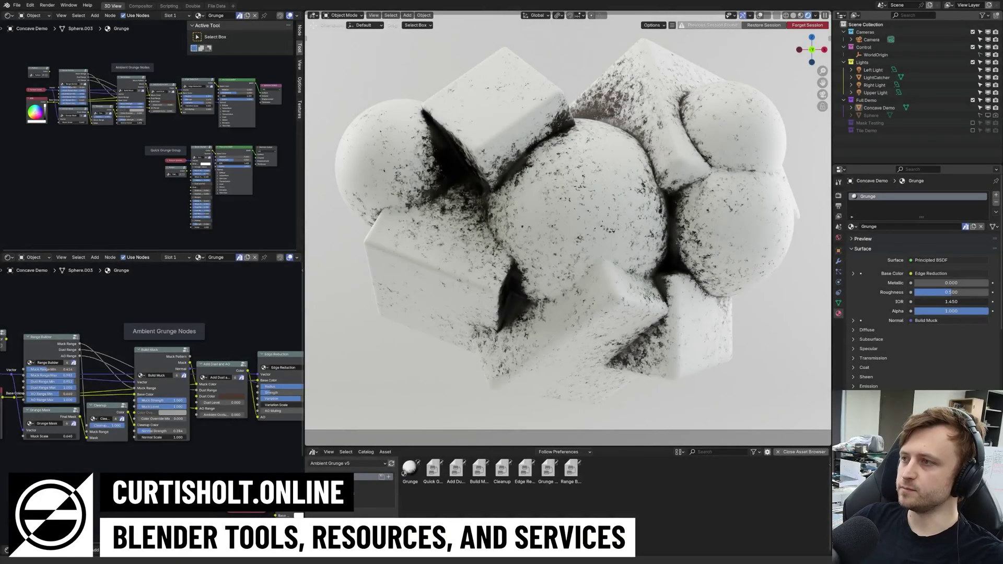
- Widen the shader node editors against the 3D viewport to show more of the Ambient Grunge node setup
{"action": "left_click_drag", "start_coordinate": [304, 400], "coordinate": [414, 399]}
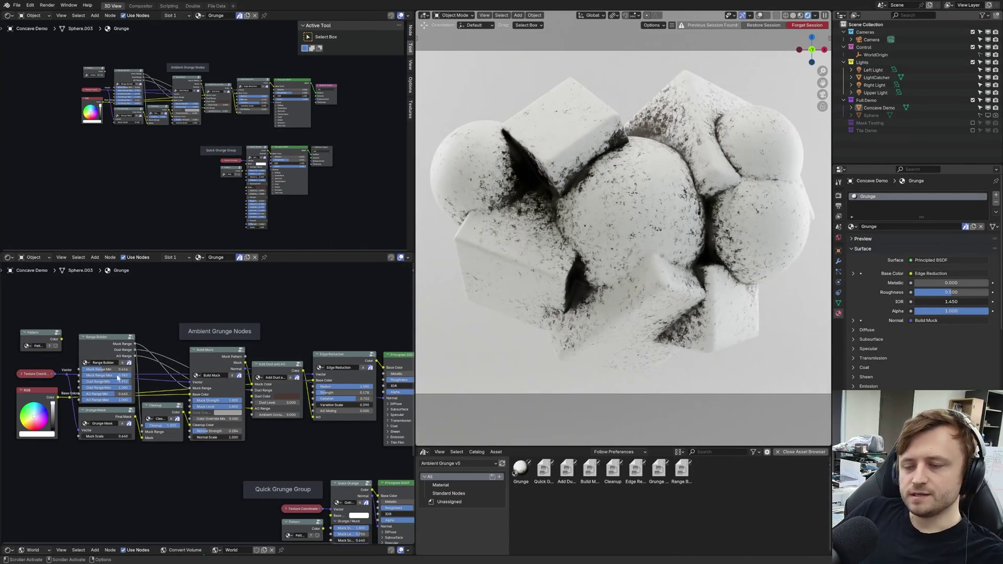
{"action": "middle_click_drag", "start_coordinate": [317, 445], "coordinate": [237, 275]}
{"action": "mouse_move", "coordinate": [265, 313]}
{"action": "left_mouse_down"}
{"action": "mouse_move", "coordinate": [278, 313]}
{"action": "mouse_move", "coordinate": [267, 314]}
{"action": "left_mouse_up"}
{"action": "middle_click_drag", "start_coordinate": [248, 314], "coordinate": [337, 477]}
- Inspect the Ambient Grunge node groups one by one: Range Builder, Cleanup, Build Muck, Add Dust and AO, and Edge Reduction
{"action": "left_click", "coordinate": [107, 337]}
{"action": "left_click", "coordinate": [161, 402]}
{"action": "left_click", "coordinate": [216, 348]}
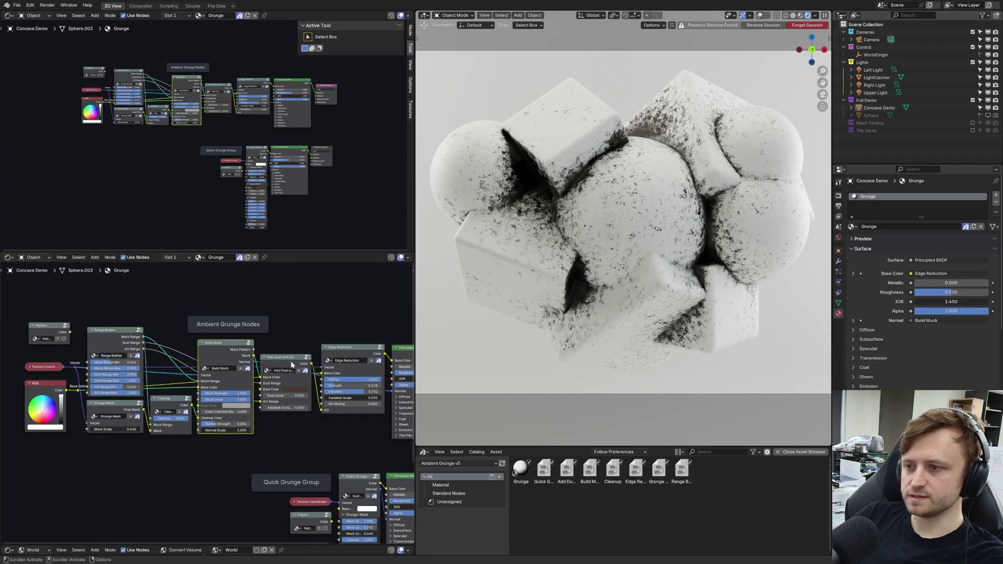
{"action": "left_click", "coordinate": [291, 361]}
{"action": "left_click", "coordinate": [348, 350]}
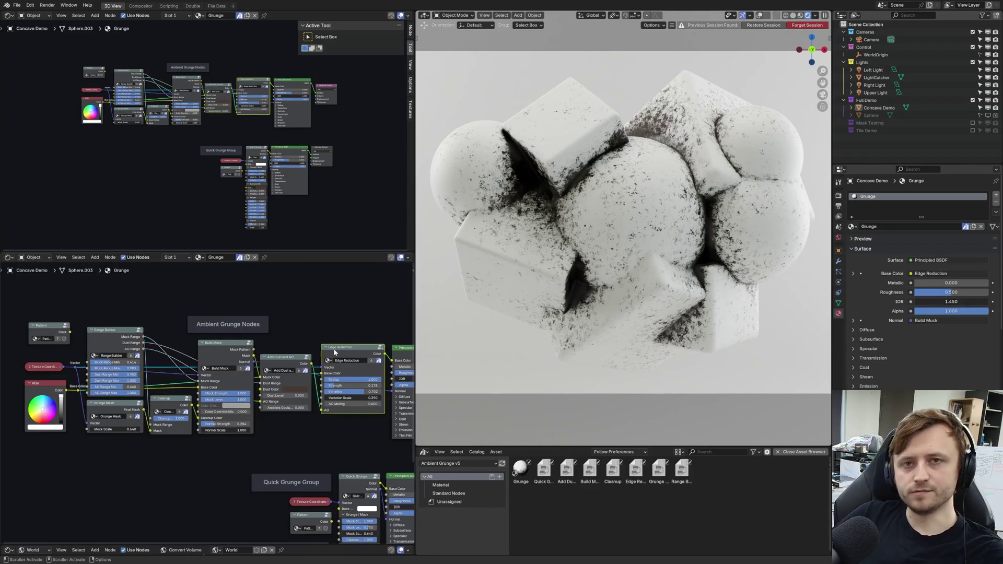
{"action": "middle_click_drag", "start_coordinate": [230, 399], "coordinate": [236, 429]}
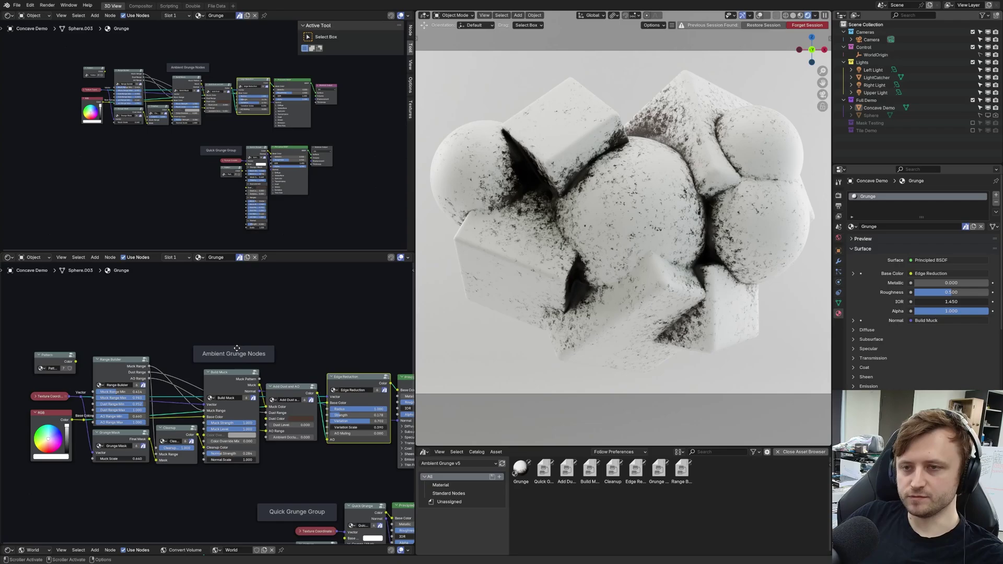
{"action": "middle_click_drag", "start_coordinate": [298, 330], "coordinate": [318, 295]}
{"action": "scroll", "coordinate": [317, 295], "scroll_direction": "up", "scroll_amount": 2}
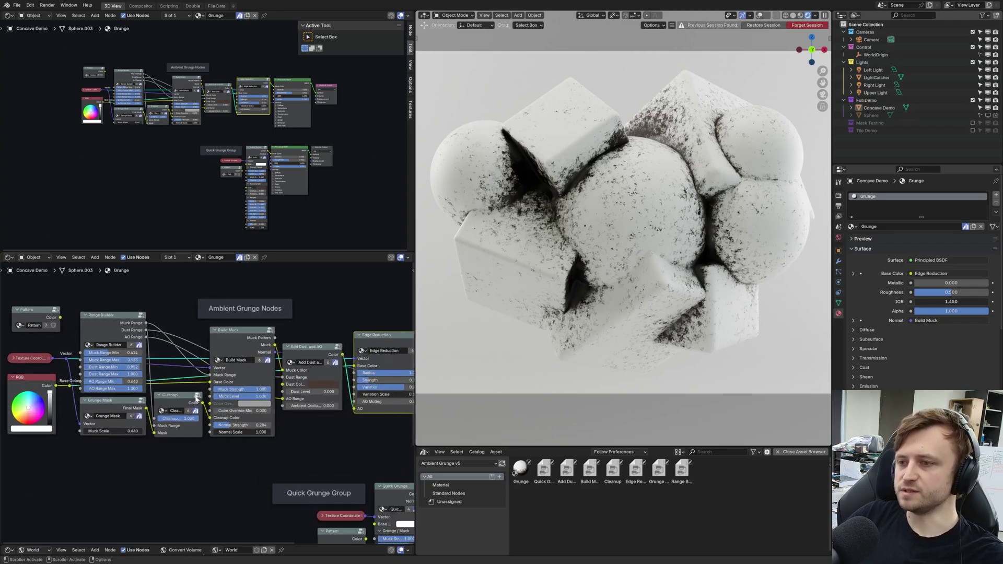
{"action": "middle_click_drag", "start_coordinate": [314, 467], "coordinate": [211, 429]}
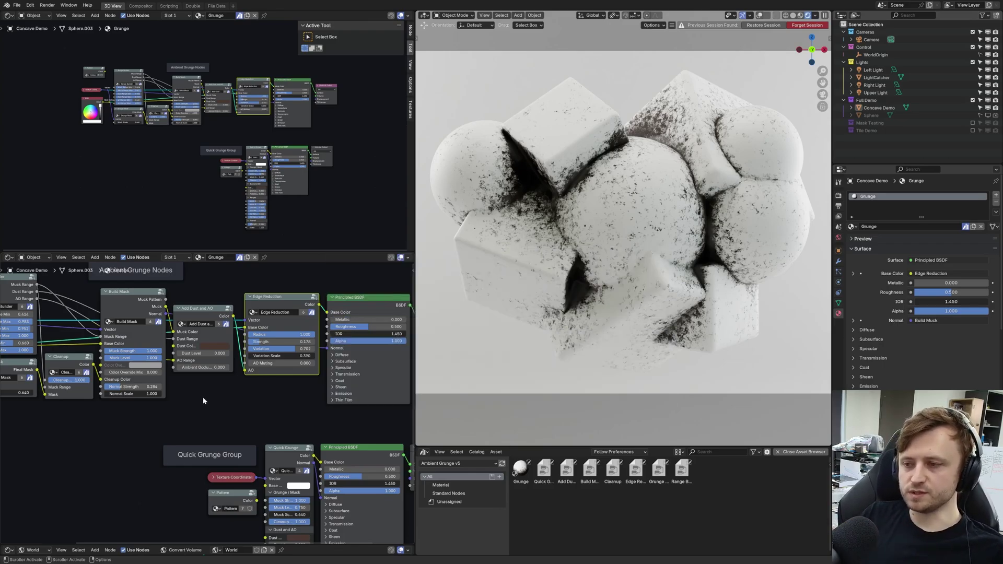
- Review the Ambient Grunge v5 asset library entry in the file path preferences, and close the preferences
{"action": "left_click", "coordinate": [30, 5]}
{"action": "left_click", "coordinate": [47, 112]}
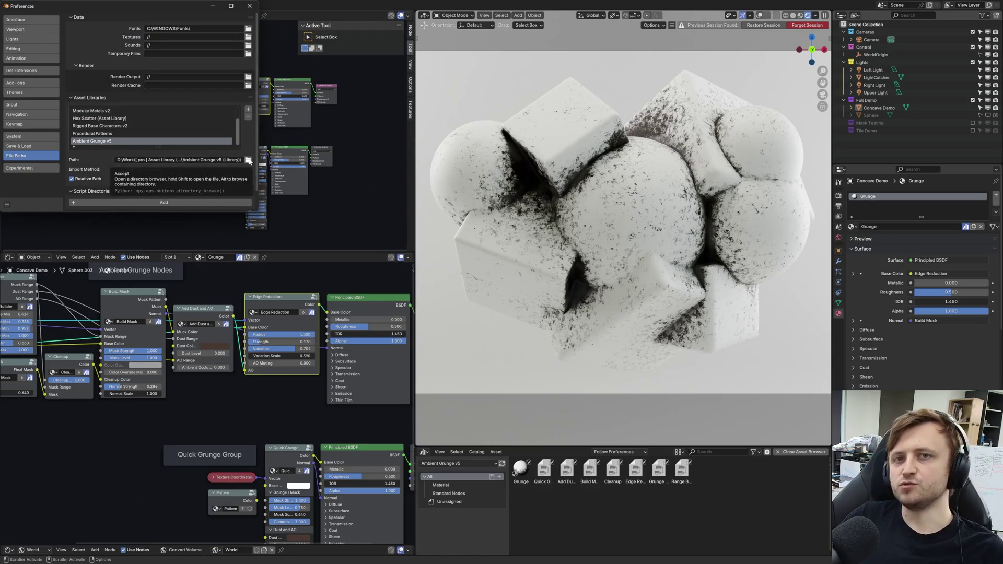
{"action": "left_click", "coordinate": [249, 5]}
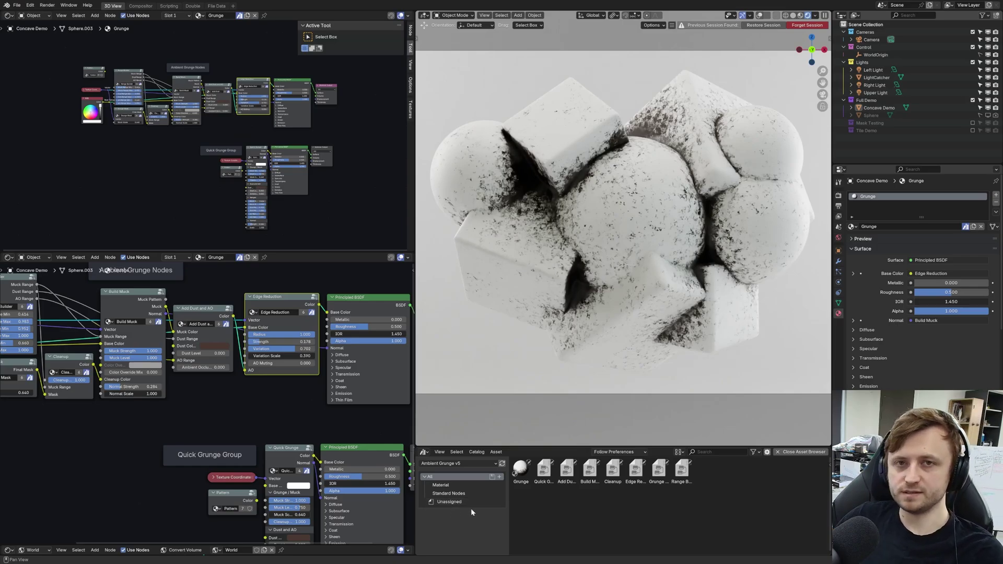
- Browse the Standard Nodes catalog, return to all assets, and look at the Grunge material and Quick Grunge node group
{"action": "left_click", "coordinate": [448, 492]}
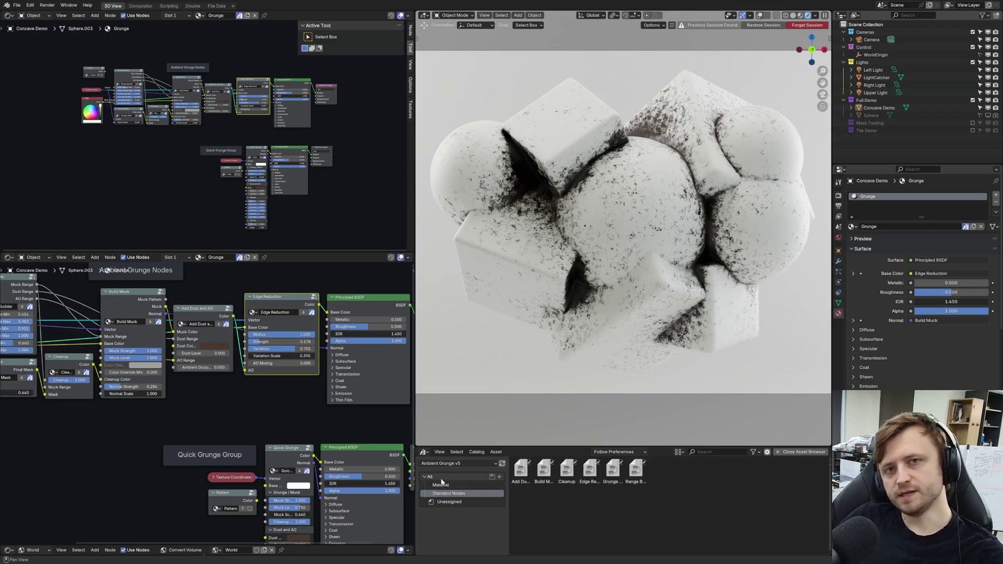
{"action": "left_click", "coordinate": [439, 477]}
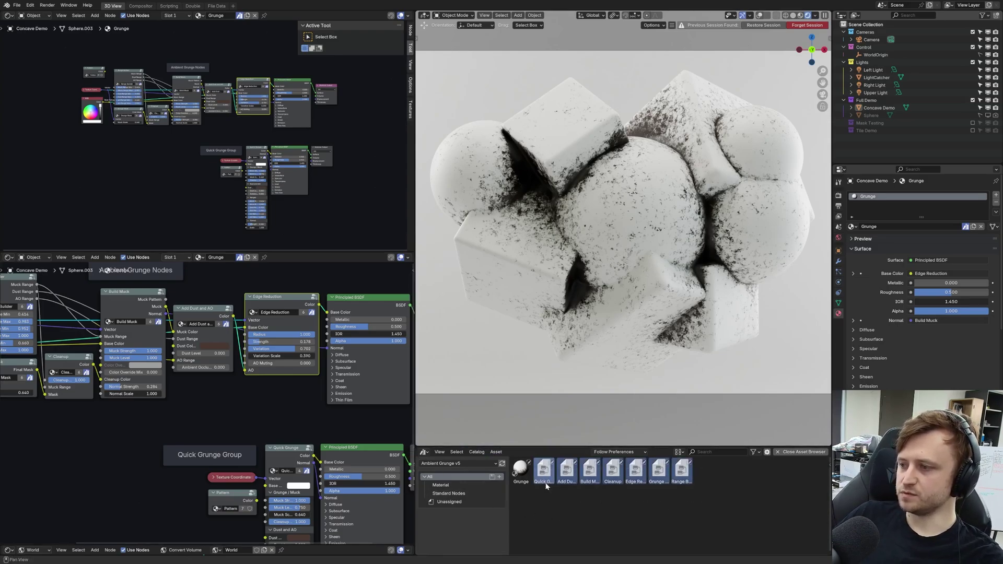
{"action": "left_click", "coordinate": [525, 473]}
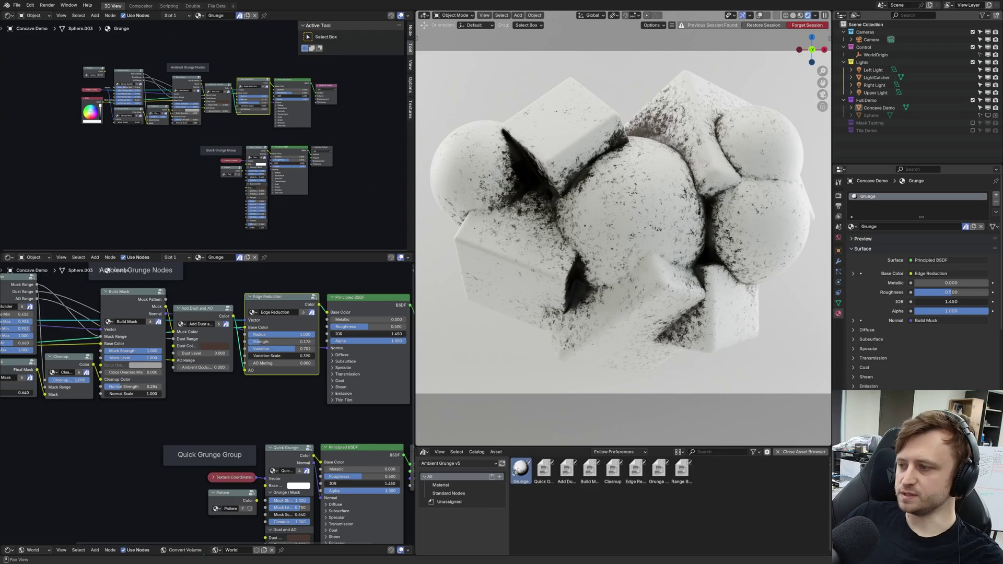
{"action": "left_click", "coordinate": [544, 475]}
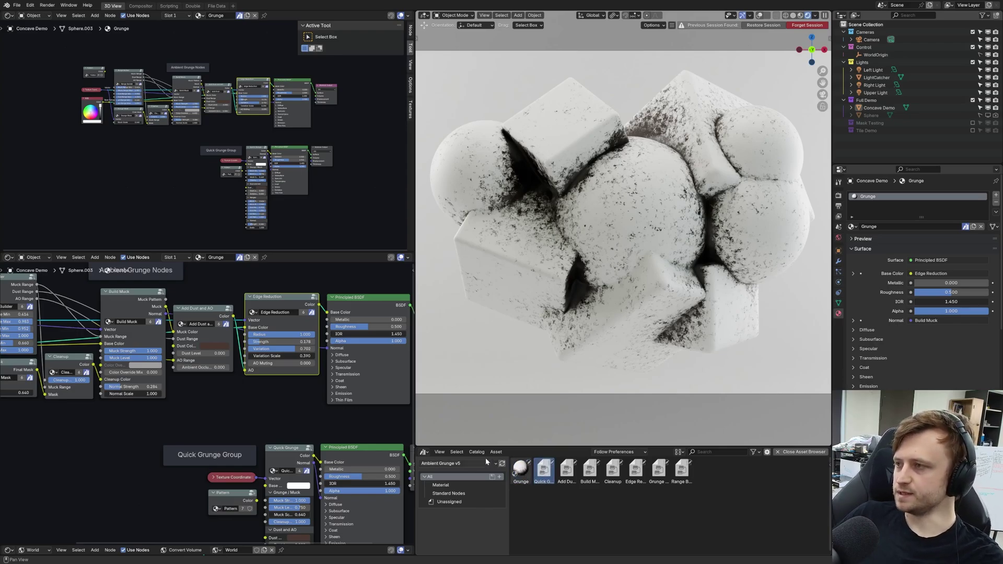
- Add a cube beside the concave demo object, scale it to about 0.369, and apply its scale
{"action": "key", "text": "KP_0"}
{"action": "key", "text": "shift+a"}
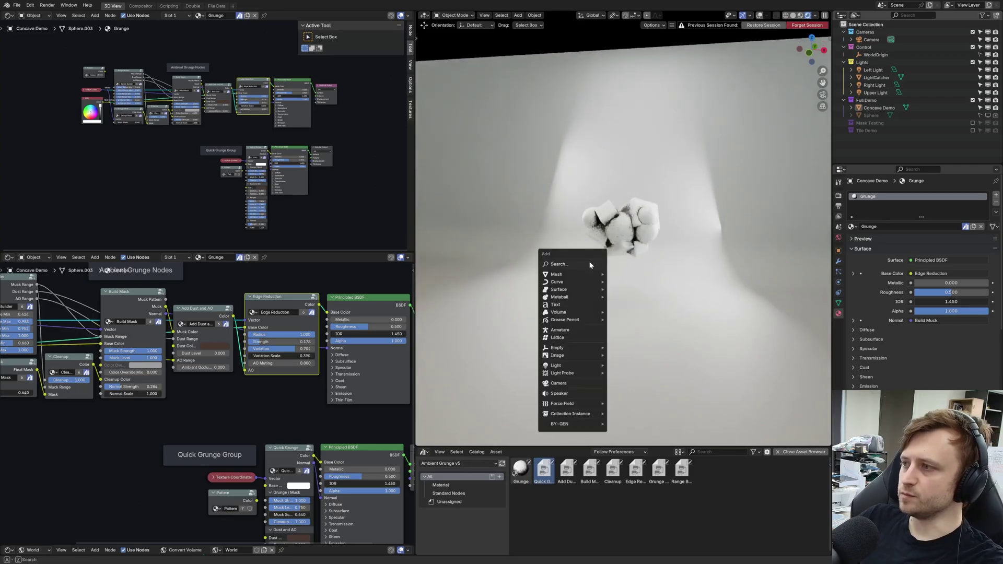
{"action": "mouse_move", "coordinate": [588, 276]}
{"action": "left_click", "coordinate": [625, 289]}
{"action": "key", "text": "ctrl+a"}
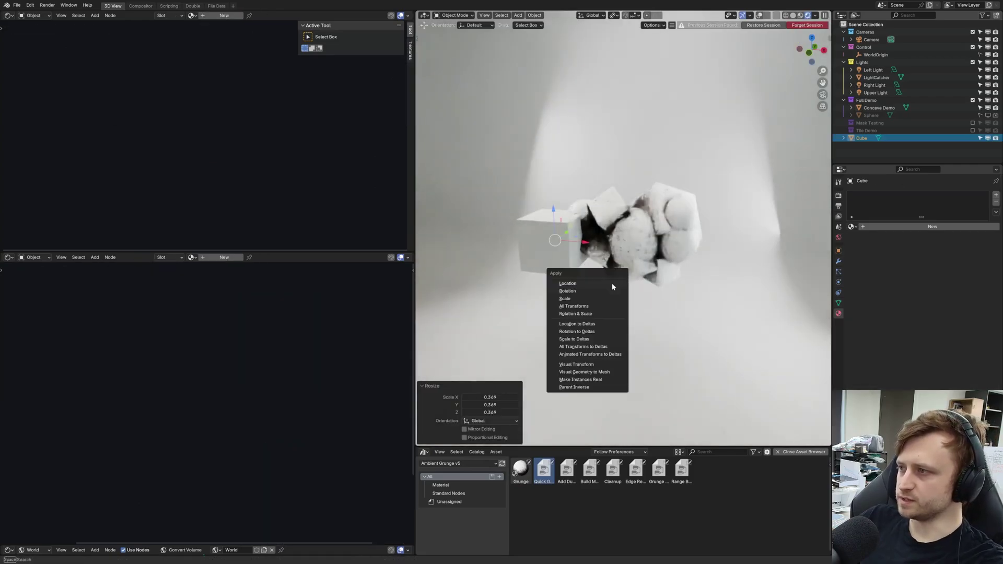
{"action": "left_click", "coordinate": [599, 301]}
{"action": "scroll", "coordinate": [571, 309], "scroll_direction": "up", "scroll_amount": 3}
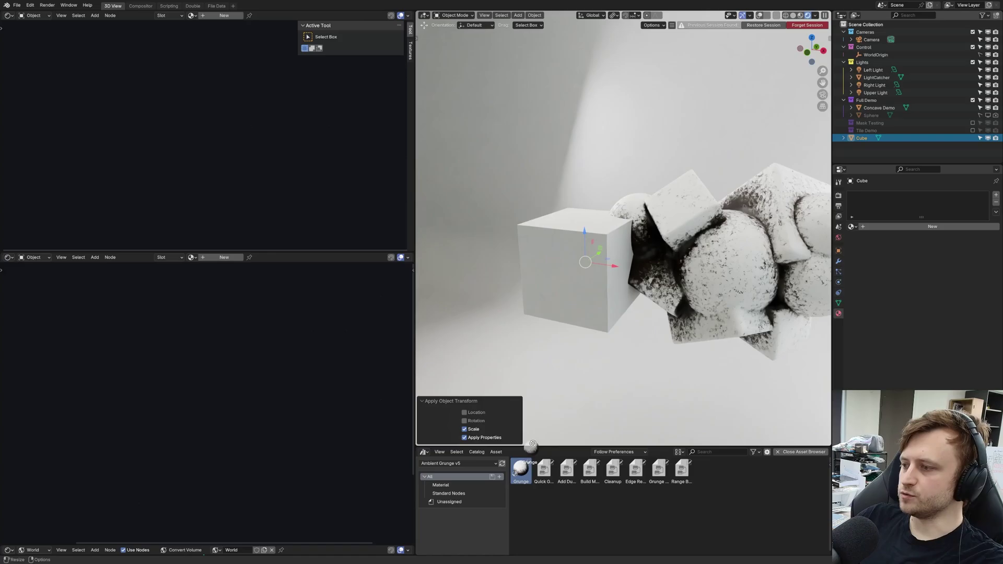
- Assign the Grunge material from the asset library to the new cube
{"action": "left_click_drag", "start_coordinate": [521, 470], "coordinate": [580, 290]}
{"action": "scroll", "coordinate": [561, 292], "scroll_direction": "up", "scroll_amount": 2}
{"action": "scroll", "coordinate": [562, 296], "scroll_direction": "up", "scroll_amount": 2}
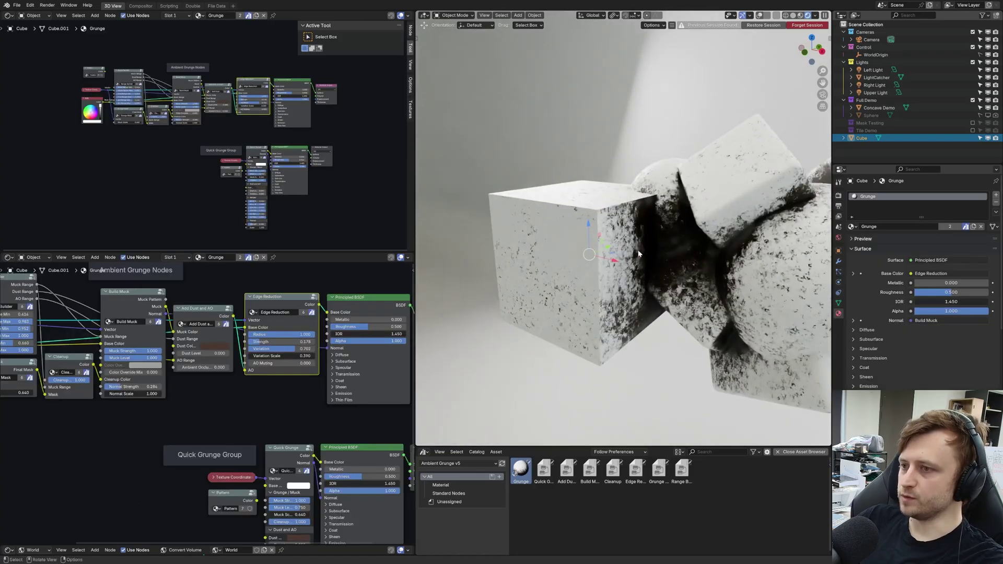
- Enlarge the lower shader editor and point out the Ambient Grunge Nodes and Quick Grunge Group setups in the Grunge material
{"action": "left_click_drag", "start_coordinate": [264, 251], "coordinate": [264, 67]}
{"action": "scroll", "coordinate": [115, 220], "scroll_direction": "down", "scroll_amount": 3}
{"action": "left_click_drag", "start_coordinate": [70, 186], "coordinate": [372, 276]}
{"action": "left_click", "coordinate": [320, 302]}
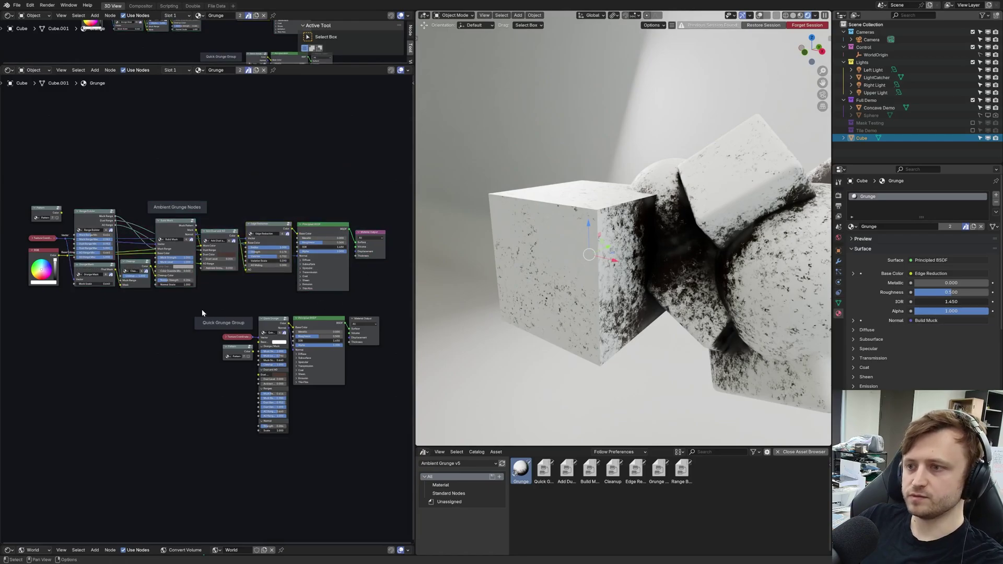
{"action": "left_click_drag", "start_coordinate": [201, 310], "coordinate": [357, 357]}
{"action": "left_click", "coordinate": [245, 303]}
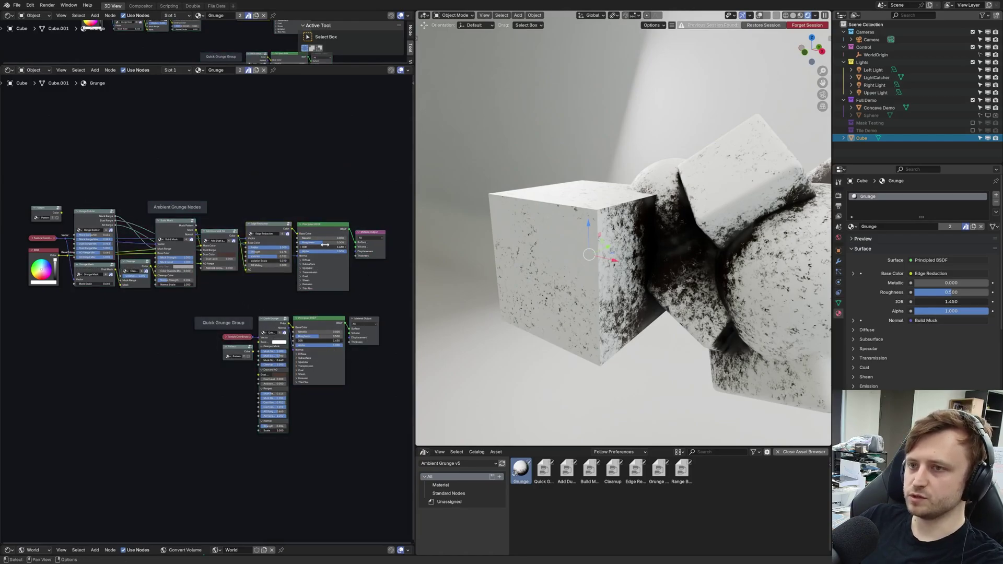
- Switch the active Material Output between the Ambient Grunge and Quick Grunge setups, ending on the Ambient Grunge one
{"action": "scroll", "coordinate": [335, 307], "scroll_direction": "up", "scroll_amount": 3}
{"action": "middle_click_drag", "start_coordinate": [294, 314], "coordinate": [245, 300]}
{"action": "middle_click_drag", "start_coordinate": [331, 287], "coordinate": [240, 282]}
{"action": "scroll", "coordinate": [240, 282], "scroll_direction": "up", "scroll_amount": 1}
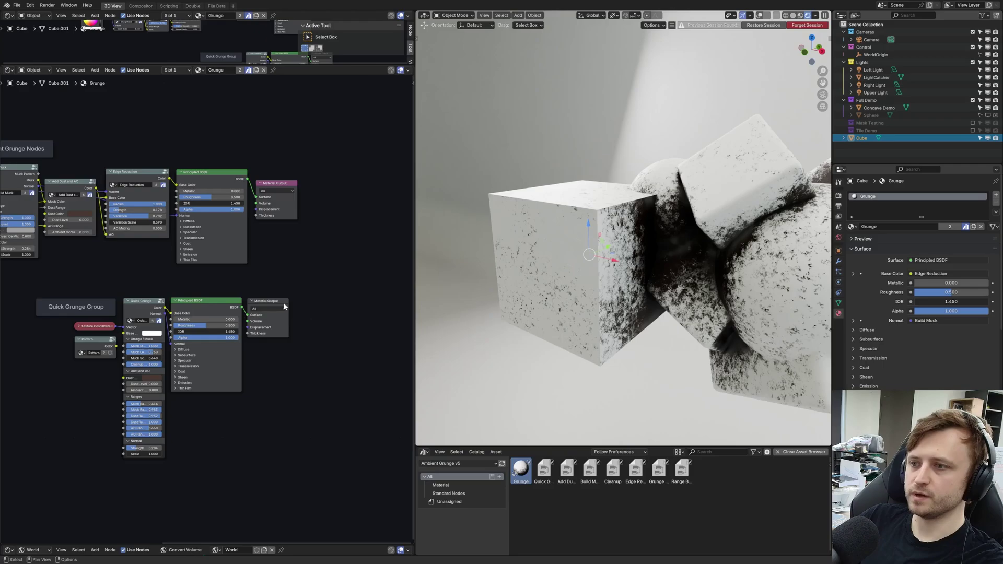
{"action": "left_click", "coordinate": [280, 193]}
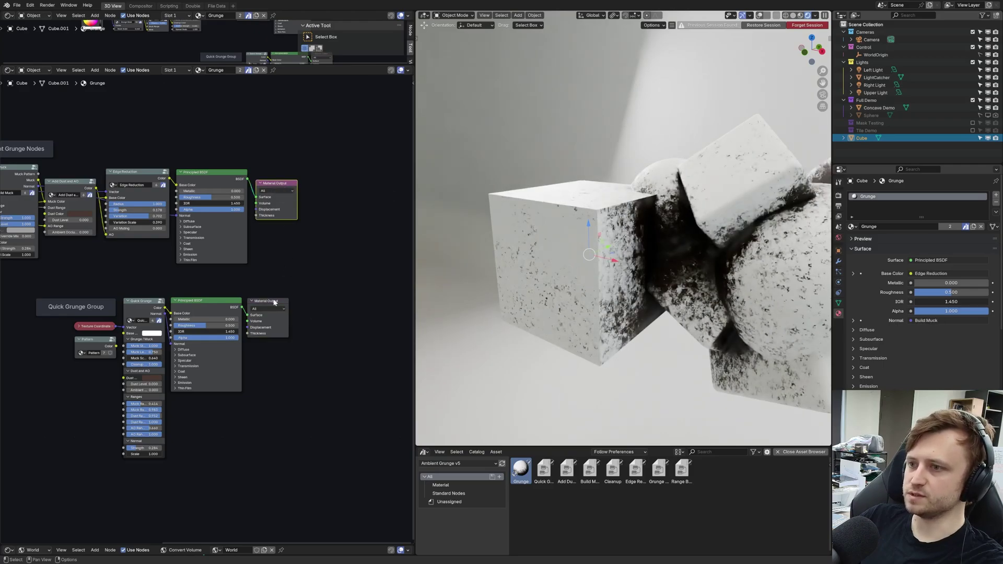
{"action": "left_click", "coordinate": [274, 302]}
{"action": "left_click", "coordinate": [274, 184]}
{"action": "left_click", "coordinate": [268, 304]}
{"action": "left_click", "coordinate": [276, 203]}
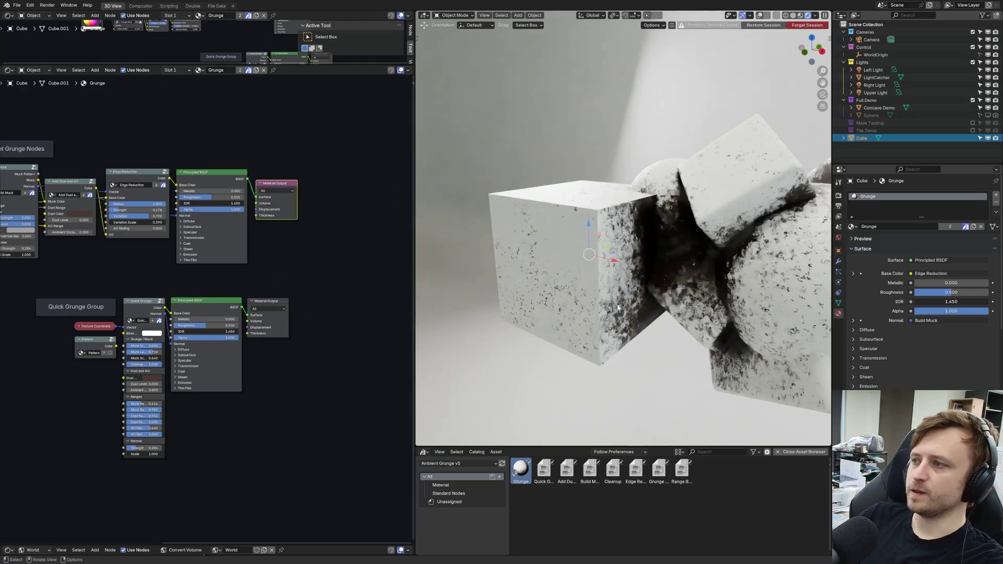
- Delete the test cube carrying the Grunge material
{"action": "middle_click_drag", "start_coordinate": [205, 286], "coordinate": [272, 261]}
{"action": "scroll", "coordinate": [319, 293], "scroll_direction": "up", "scroll_amount": 2}
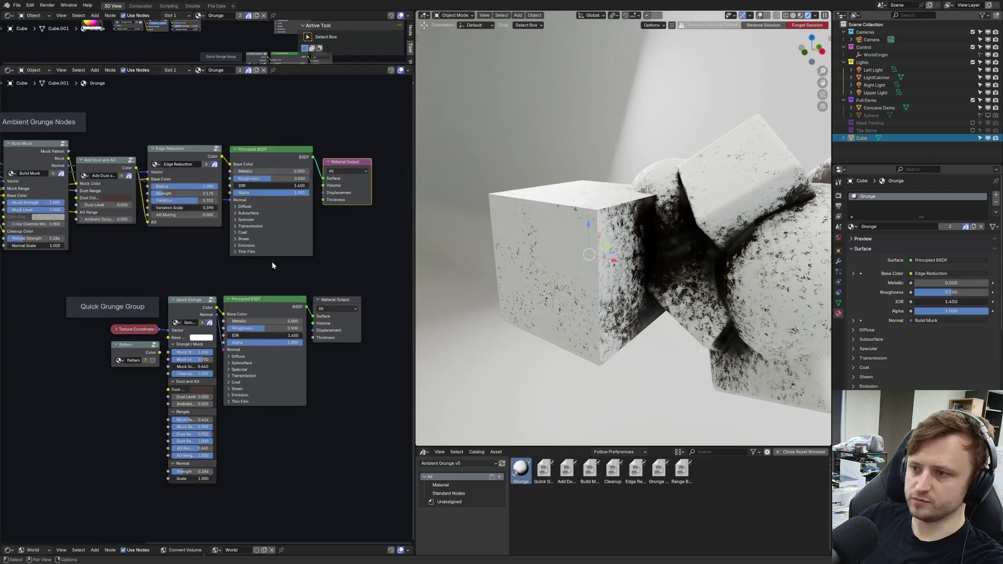
{"action": "middle_click_drag", "start_coordinate": [55, 225], "coordinate": [97, 222]}
{"action": "left_click_drag", "start_coordinate": [94, 208], "coordinate": [181, 230]}
{"action": "key", "text": "Delete"}
- Add an icosphere, move it beside the concave demo object, scale it down, and apply its scale
{"action": "key", "text": "shift+a"}
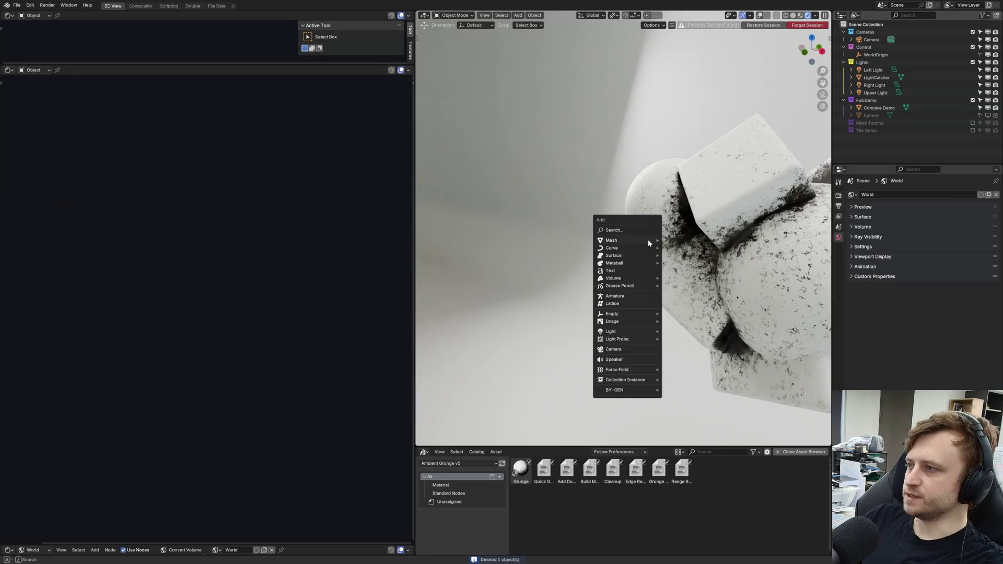
{"action": "mouse_move", "coordinate": [651, 240]}
{"action": "left_click", "coordinate": [686, 279]}
{"action": "key", "text": "g"}
{"action": "left_click", "coordinate": [716, 291]}
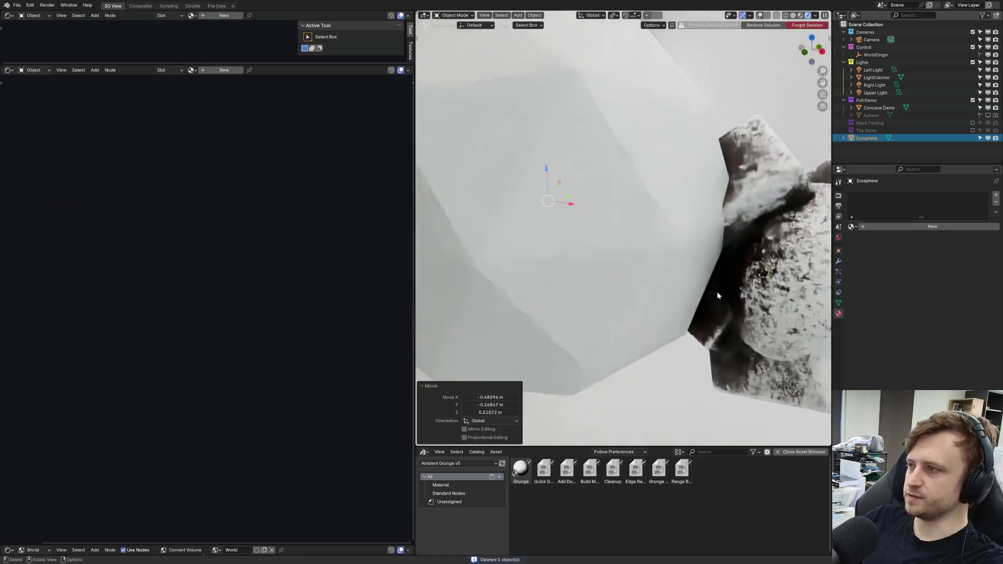
{"action": "key", "text": "s"}
{"action": "left_click", "coordinate": [594, 256]}
{"action": "key", "text": "ctrl+a"}
{"action": "left_click", "coordinate": [561, 256]}
- Create a new material on the icosphere and move its Principled BSDF node well away from the Material Output
{"action": "left_click", "coordinate": [933, 226]}
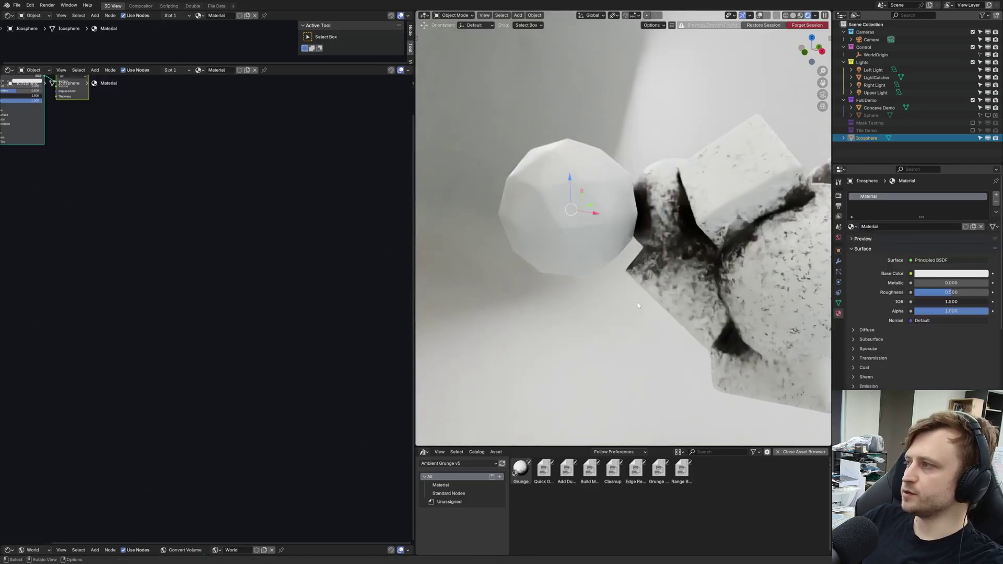
{"action": "scroll", "coordinate": [289, 353], "scroll_direction": "up", "scroll_amount": 1}
{"action": "left_click", "coordinate": [278, 320]}
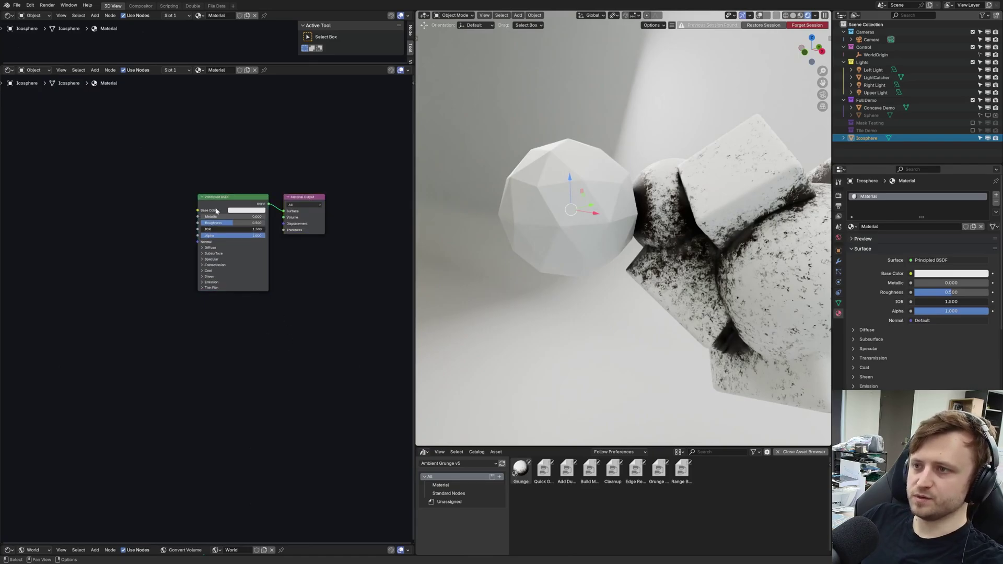
{"action": "left_click_drag", "start_coordinate": [216, 209], "coordinate": [79, 187]}
{"action": "middle_click_drag", "start_coordinate": [173, 280], "coordinate": [226, 308]}
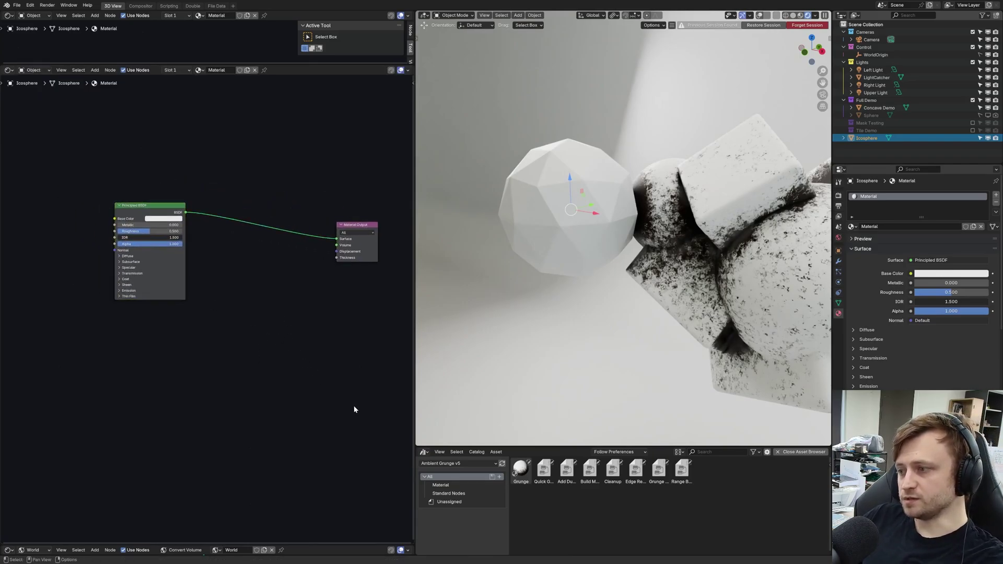
- Place the Quick Grunge node group asset in the icosphere's material and widen it until its setting names are readable
{"action": "left_click_drag", "start_coordinate": [544, 471], "coordinate": [264, 264]}
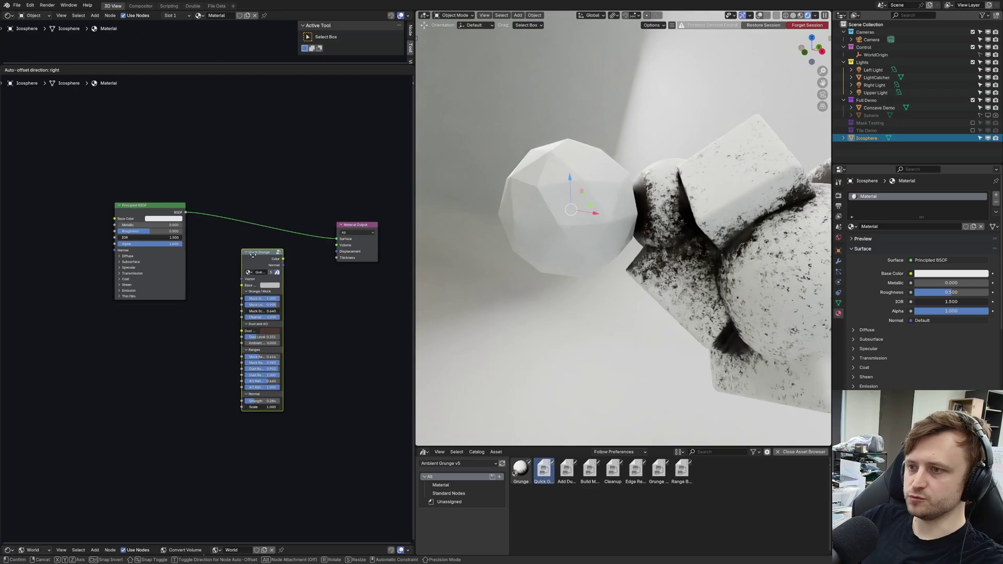
{"action": "left_click", "coordinate": [253, 255]}
{"action": "scroll", "coordinate": [270, 351], "scroll_direction": "up", "scroll_amount": 2}
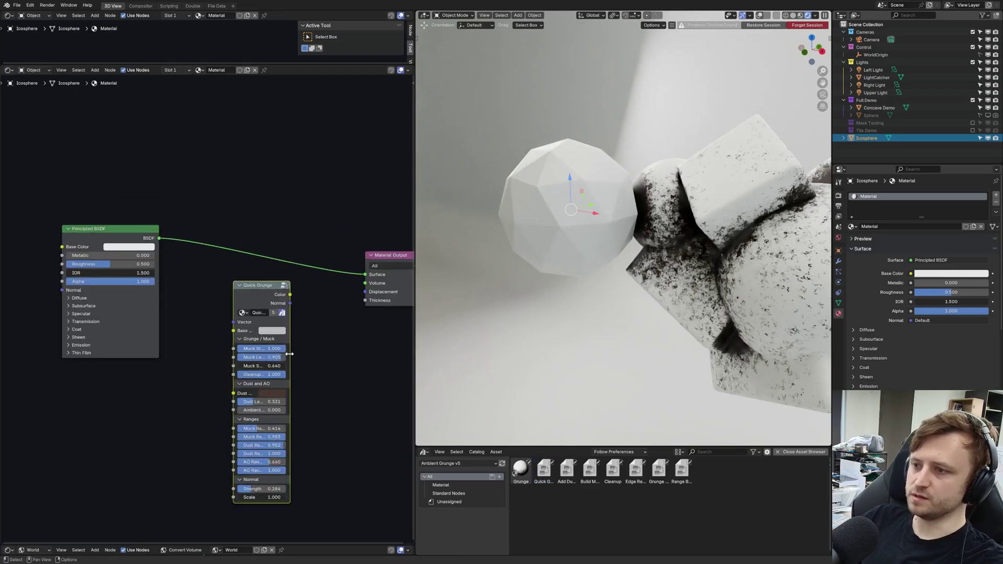
{"action": "left_click_drag", "start_coordinate": [290, 354], "coordinate": [341, 358]}
{"action": "left_click_drag", "start_coordinate": [317, 323], "coordinate": [300, 326]}
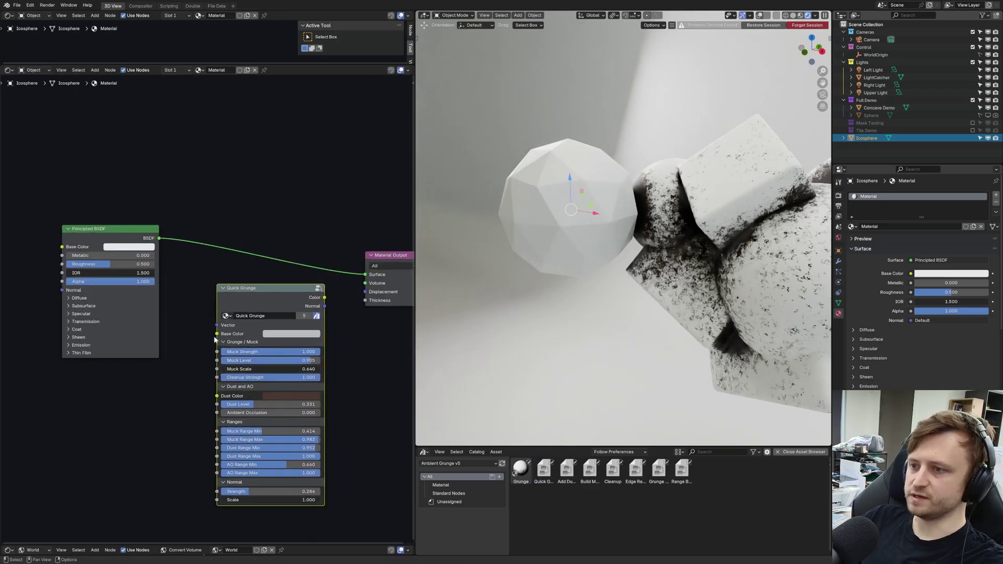
- Add a Texture Coordinate node below the Principled BSDF and link its Object output to Quick Grunge's Vector input
{"action": "middle_click_drag", "start_coordinate": [215, 340], "coordinate": [249, 264]}
{"action": "scroll", "coordinate": [249, 264], "scroll_direction": "down", "scroll_amount": 2}
{"action": "key", "text": "shift+a"}
{"action": "type", "text": "tex co"}
{"action": "key", "text": "Return"}
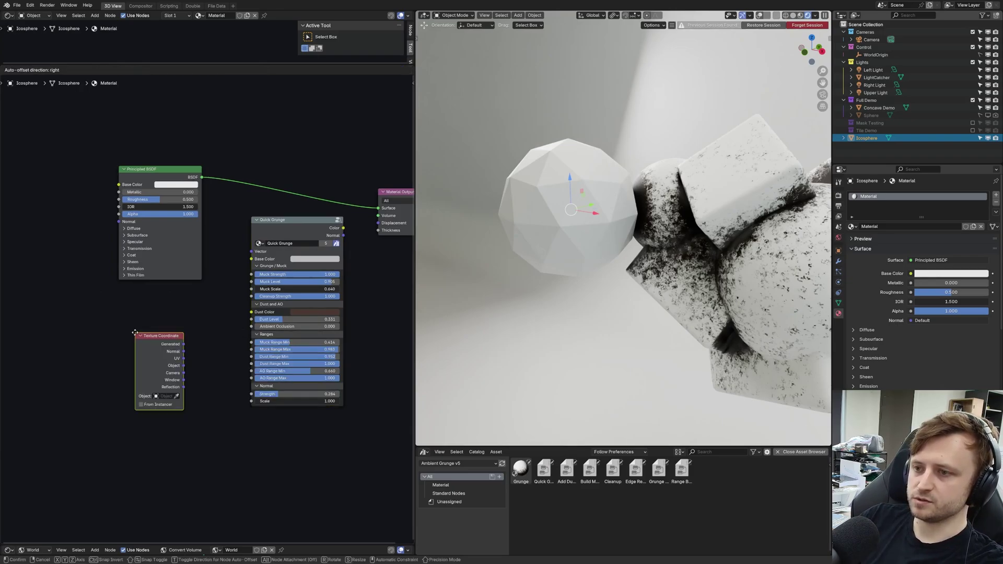
{"action": "left_click", "coordinate": [134, 320]}
{"action": "left_click_drag", "start_coordinate": [181, 355], "coordinate": [228, 282]}
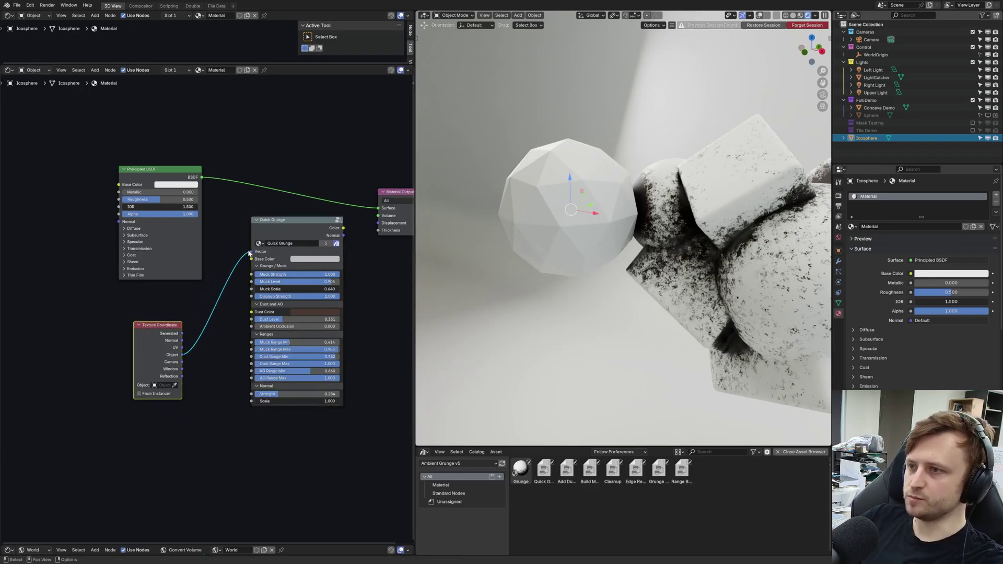
{"action": "middle_click_drag", "start_coordinate": [191, 332], "coordinate": [218, 349]}
{"action": "left_click_drag", "start_coordinate": [177, 346], "coordinate": [162, 316]}
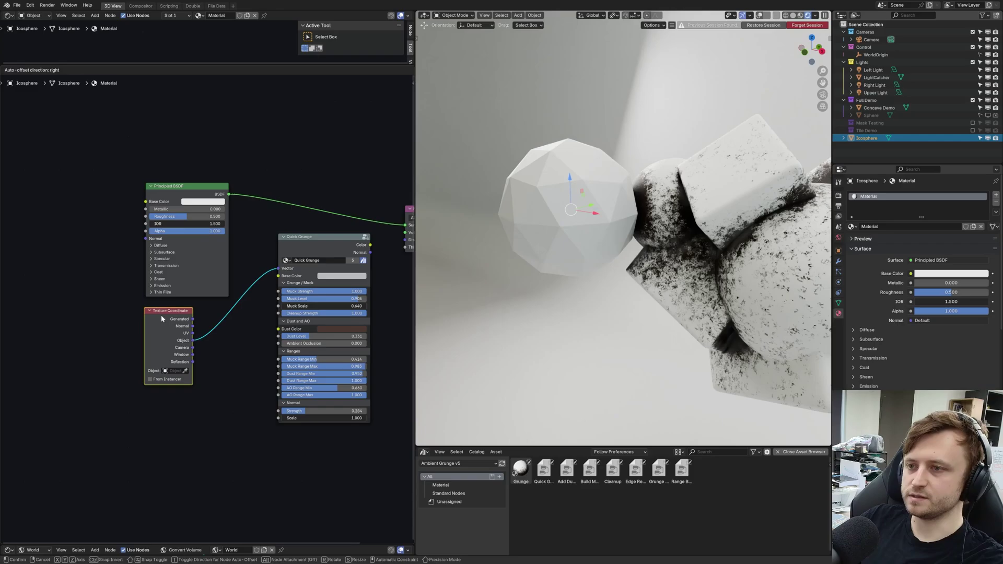
{"action": "middle_click_drag", "start_coordinate": [216, 344], "coordinate": [178, 388]}
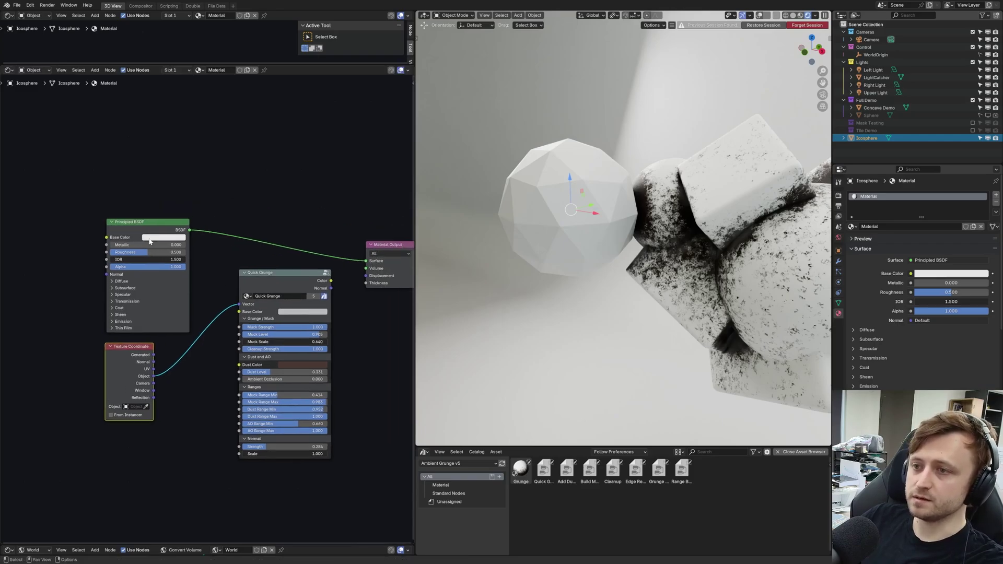
- Move the Principled BSDF node clear, add an RGB node above Texture Coordinate, and link its Color to Quick Grunge's Base Color input
{"action": "left_click_drag", "start_coordinate": [150, 223], "coordinate": [189, 95]}
{"action": "left_click", "coordinate": [117, 222]}
{"action": "key", "text": "shift+a"}
{"action": "type", "text": "rgb"}
{"action": "key", "text": "Return"}
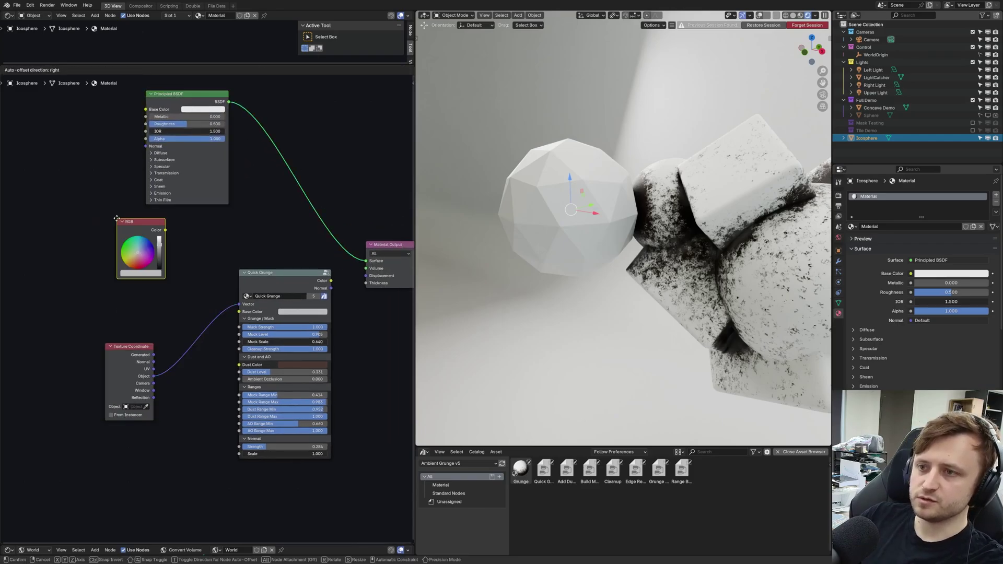
{"action": "left_click", "coordinate": [104, 270]}
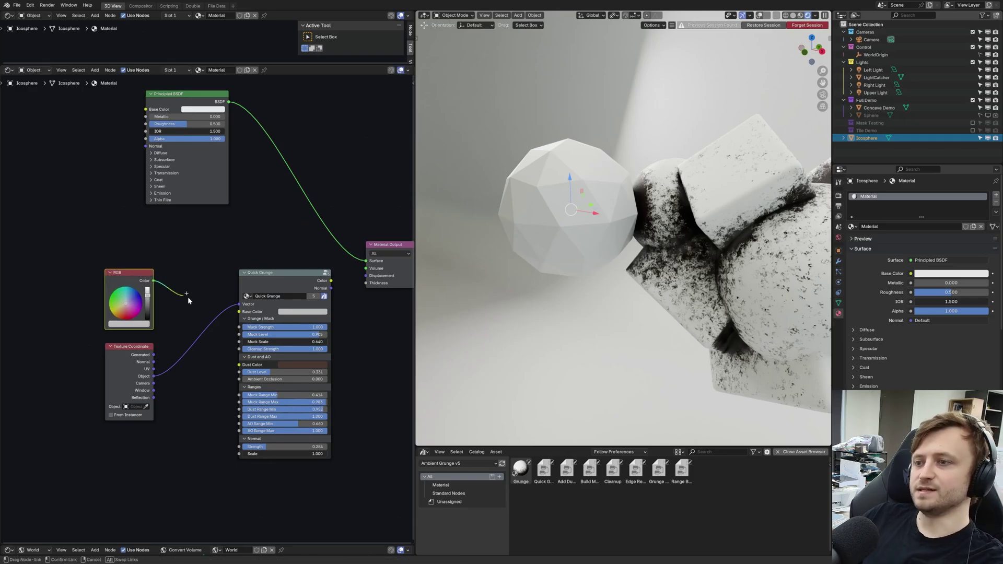
{"action": "left_click_drag", "start_coordinate": [187, 298], "coordinate": [240, 313]}
- Shift the Material Output node outward and place the Principled BSDF node between Quick Grunge and Material Output
{"action": "scroll", "coordinate": [300, 316], "scroll_direction": "up", "scroll_amount": 2}
{"action": "middle_click_drag", "start_coordinate": [300, 315], "coordinate": [226, 326]}
{"action": "scroll", "coordinate": [267, 291], "scroll_direction": "down", "scroll_amount": 4}
{"action": "middle_click_drag", "start_coordinate": [288, 270], "coordinate": [243, 280]}
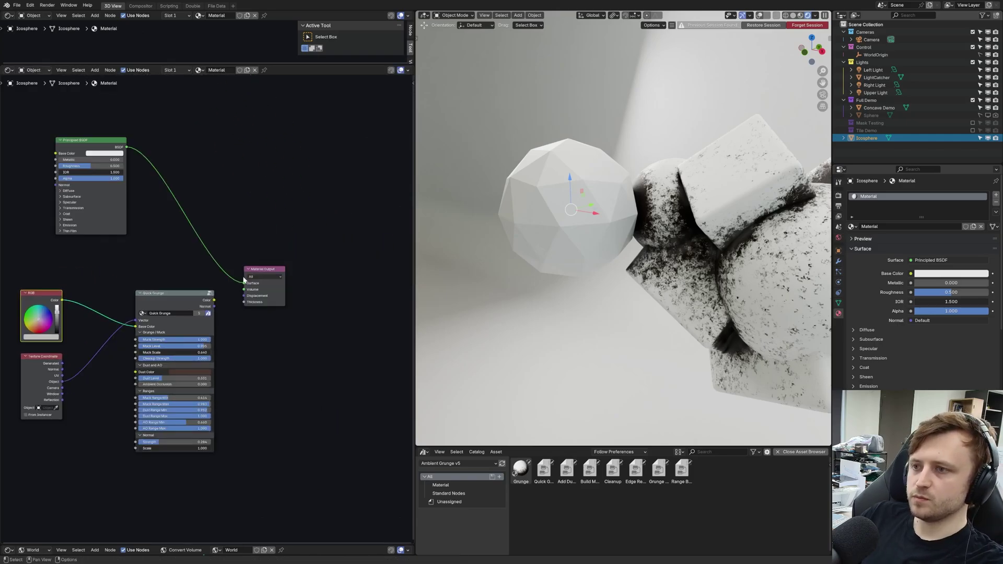
{"action": "left_click_drag", "start_coordinate": [254, 269], "coordinate": [412, 264]}
{"action": "left_click_drag", "start_coordinate": [86, 140], "coordinate": [275, 283]}
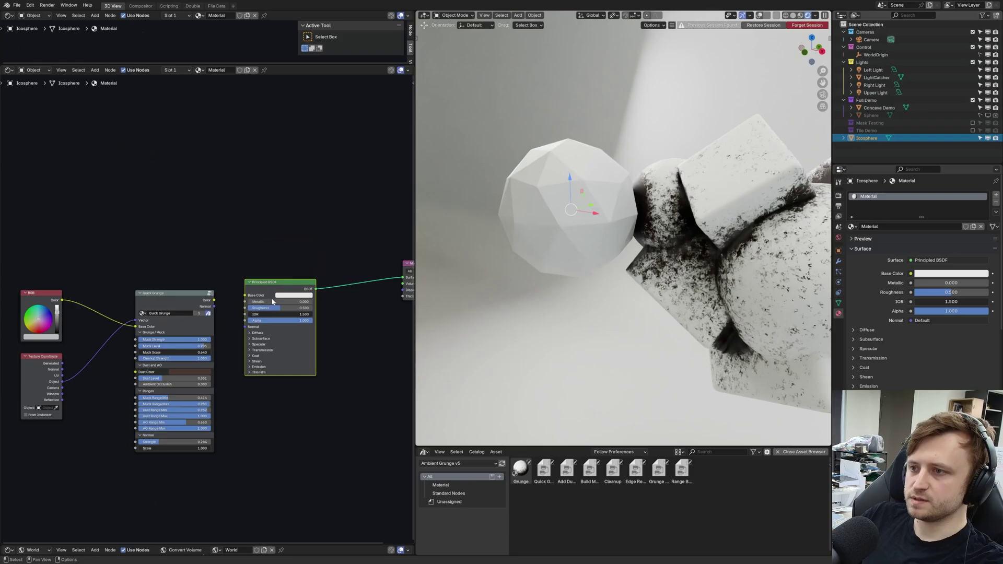
- Link Quick Grunge's Color and Normal outputs to the Principled BSDF's Base Color and Normal inputs, bringing Material Output closer
{"action": "left_click_drag", "start_coordinate": [214, 301], "coordinate": [254, 296]}
{"action": "middle_click_drag", "start_coordinate": [391, 281], "coordinate": [376, 280]}
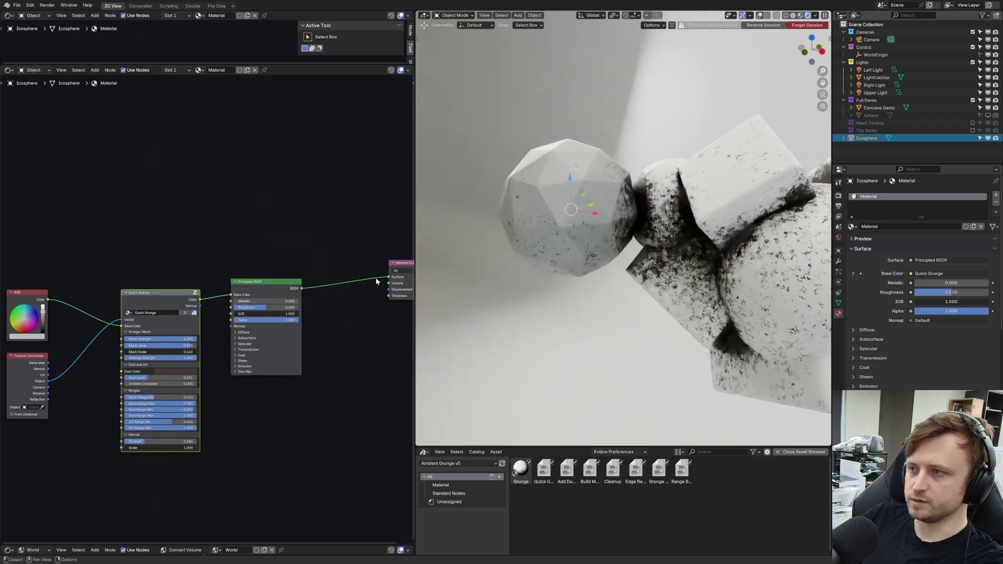
{"action": "left_click_drag", "start_coordinate": [399, 265], "coordinate": [369, 272]}
{"action": "middle_click_drag", "start_coordinate": [368, 274], "coordinate": [401, 272]}
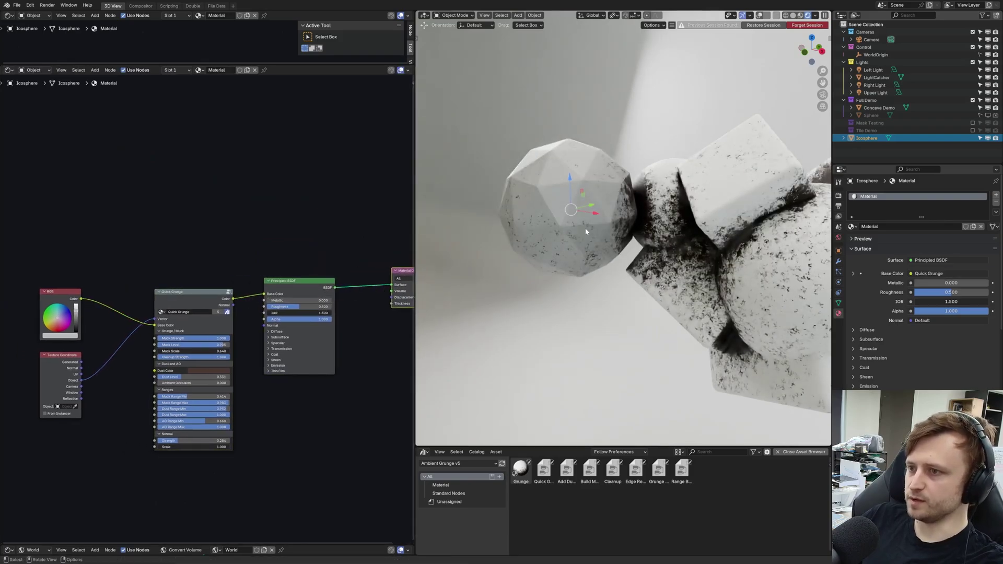
{"action": "scroll", "coordinate": [249, 313], "scroll_direction": "up", "scroll_amount": 1}
{"action": "left_click_drag", "start_coordinate": [238, 304], "coordinate": [273, 327]}
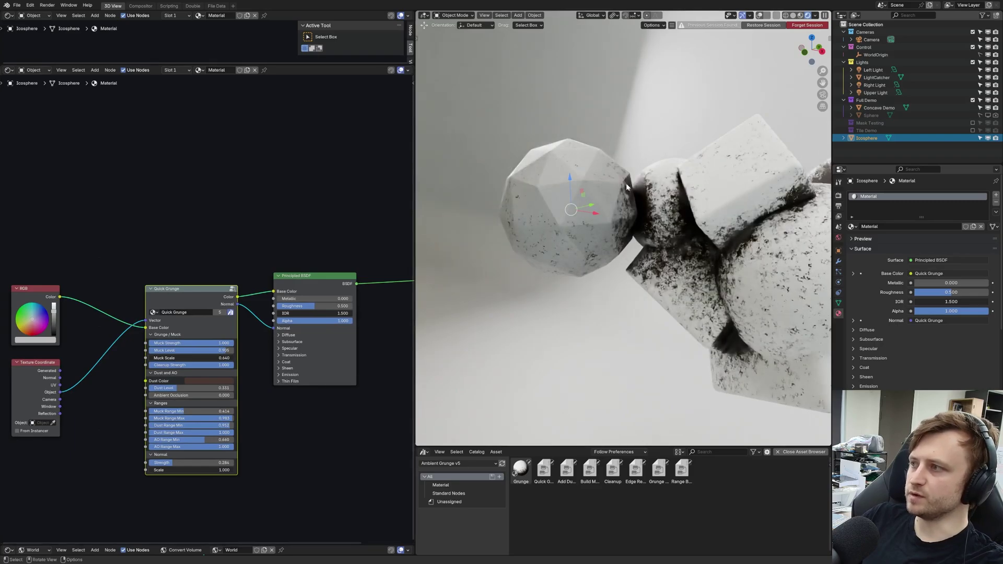
- Set Quick Grunge's Muck Level and Muck Range Max to 1.000, keep Muck Range Min at 0.414, and reduce Cleanup Strength to 0
{"action": "scroll", "coordinate": [292, 330], "scroll_direction": "up", "scroll_amount": 2}
{"action": "mouse_move", "coordinate": [210, 358]}
{"action": "left_mouse_down"}
{"action": "mouse_move", "coordinate": [137, 358]}
{"action": "mouse_move", "coordinate": [220, 358]}
{"action": "left_mouse_up"}
{"action": "middle_click_drag", "start_coordinate": [191, 428], "coordinate": [217, 366]}
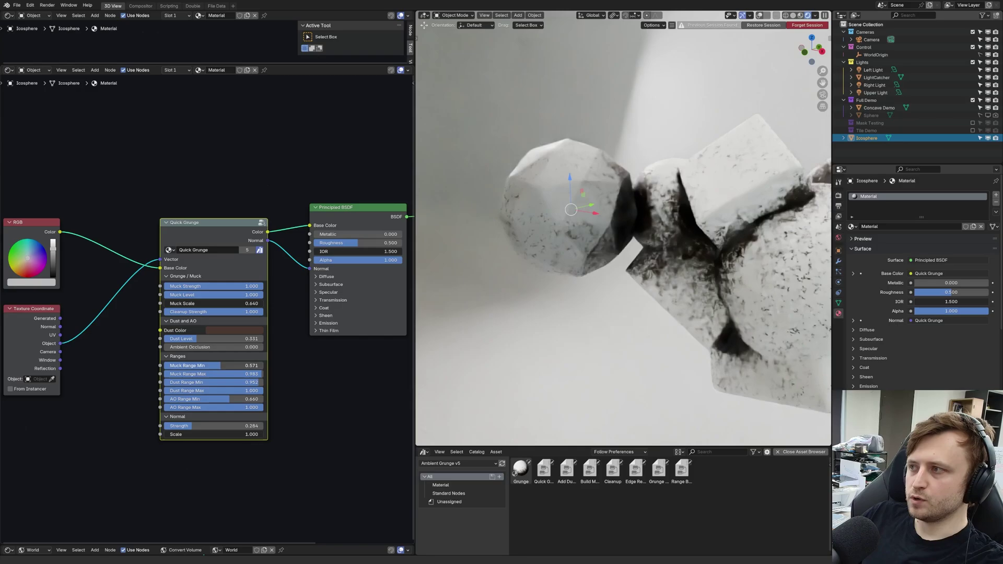
{"action": "mouse_move", "coordinate": [217, 366]}
{"action": "left_mouse_down"}
{"action": "mouse_move", "coordinate": [193, 366]}
{"action": "mouse_move", "coordinate": [259, 366]}
{"action": "mouse_move", "coordinate": [205, 366]}
{"action": "left_mouse_up"}
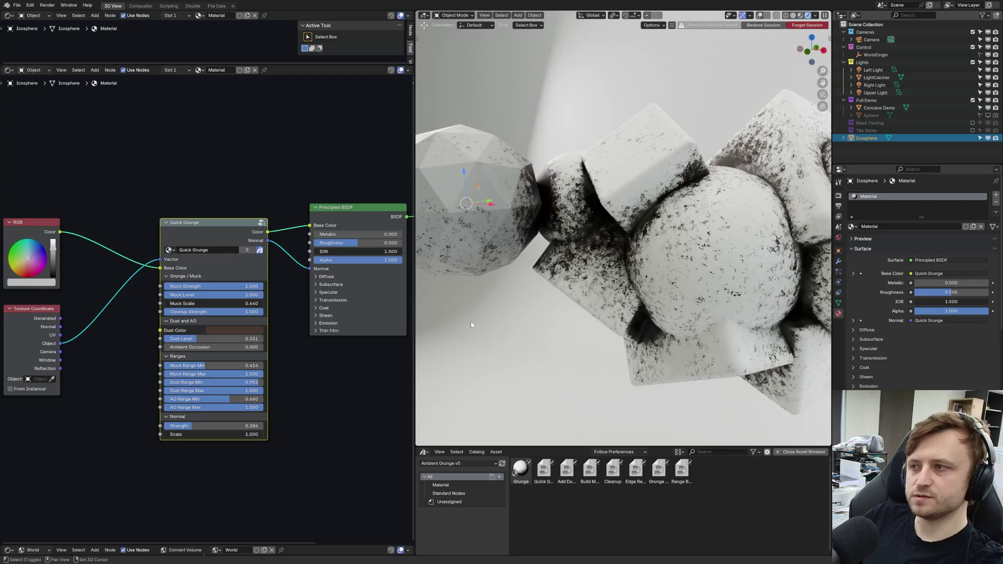
{"action": "middle_click_drag", "start_coordinate": [472, 324], "coordinate": [492, 334]}
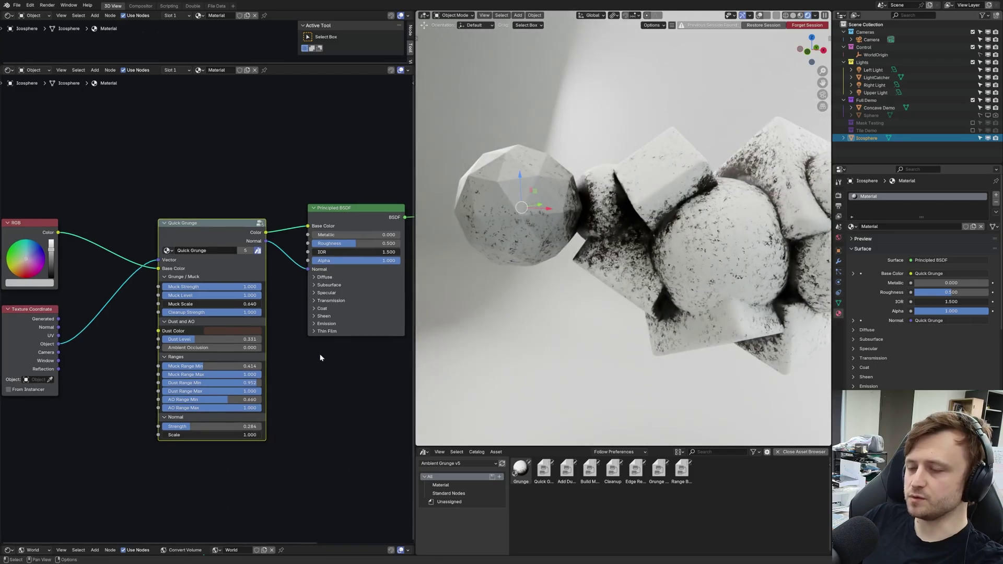
{"action": "left_click_drag", "start_coordinate": [260, 313], "coordinate": [162, 314]}
- Move the icosphere onto the top of the concave demo object so it sits in the gap among its cubes and spheres
{"action": "middle_click_drag", "start_coordinate": [574, 318], "coordinate": [596, 249]}
{"action": "key", "text": "g"}
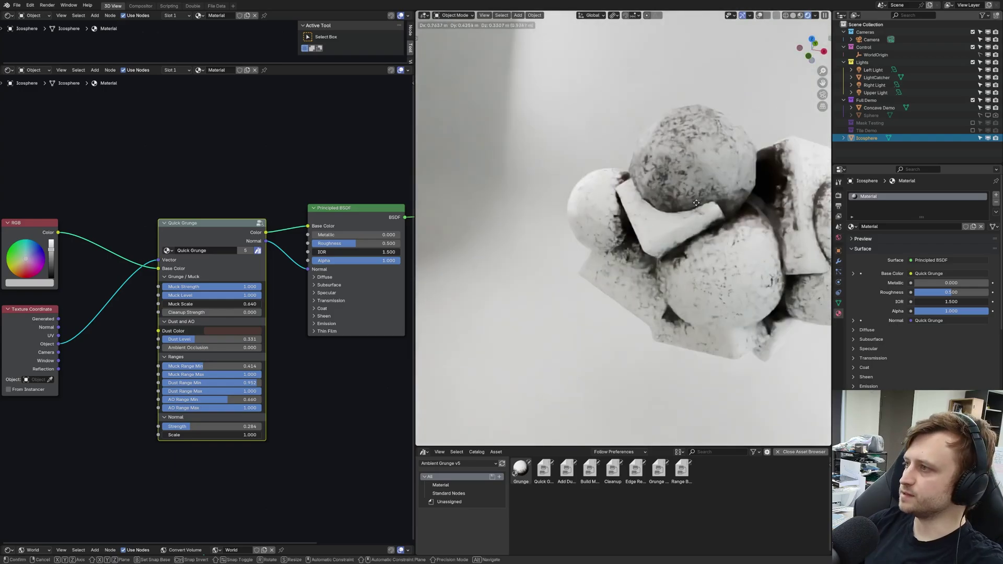
{"action": "left_click", "coordinate": [755, 229]}
{"action": "key", "text": "g"}
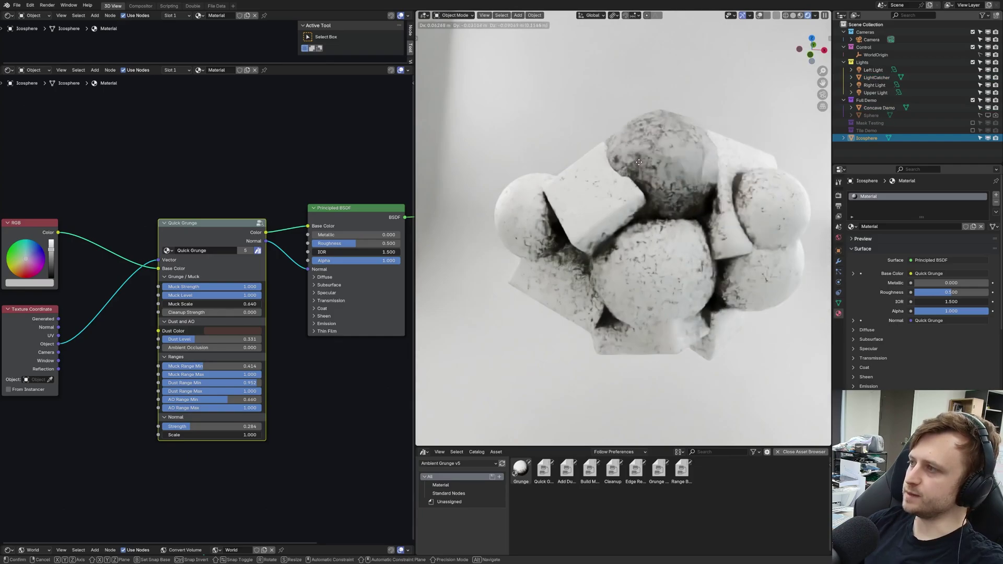
{"action": "left_click", "coordinate": [651, 208]}
{"action": "middle_click_drag", "start_coordinate": [563, 211], "coordinate": [645, 239]}
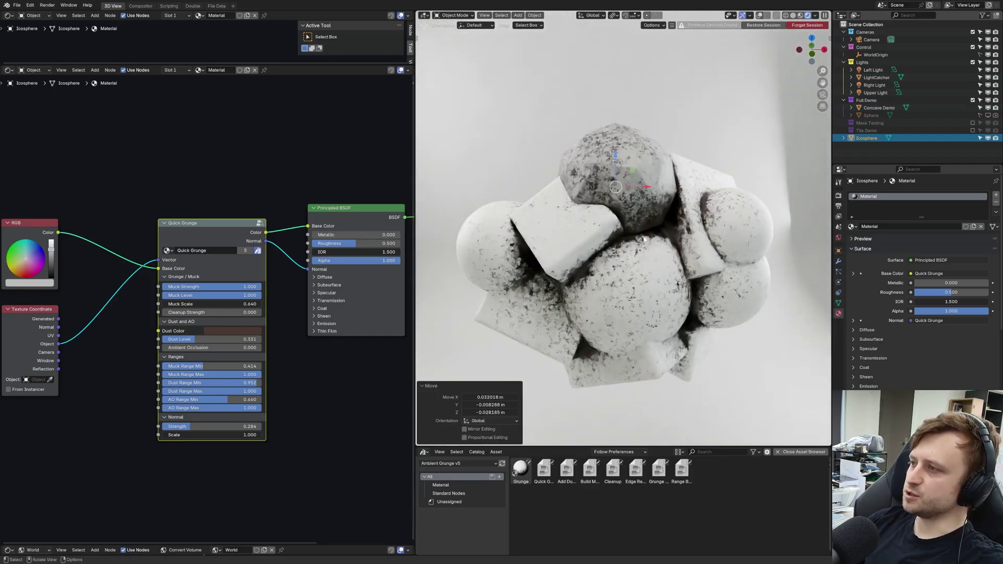
- Make the RGB node's colour white and switch the render engine to EEVEE
{"action": "left_click_drag", "start_coordinate": [42, 224], "coordinate": [55, 243]}
{"action": "left_click", "coordinate": [805, 193]}
{"action": "left_click", "coordinate": [840, 195]}
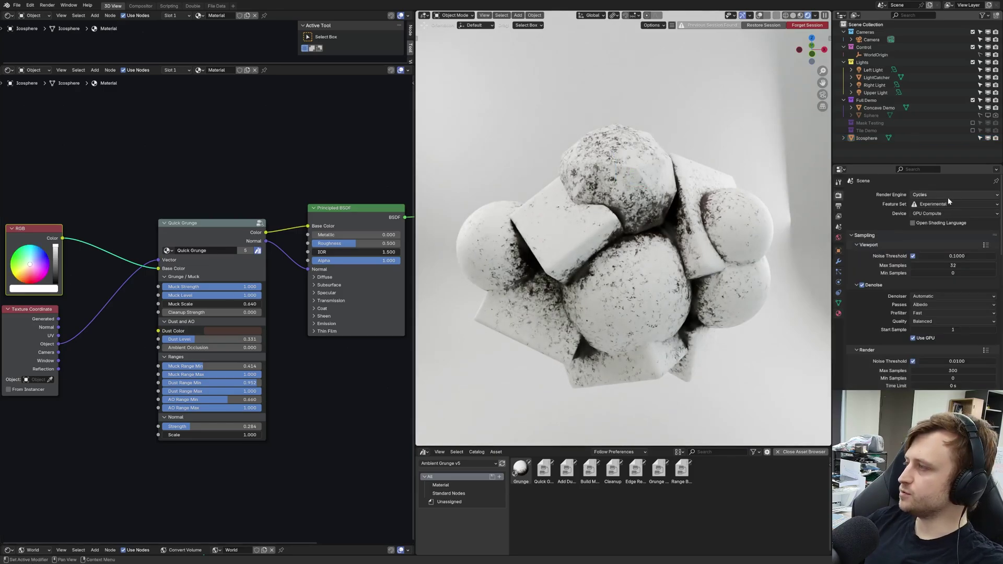
{"action": "left_click", "coordinate": [947, 195]}
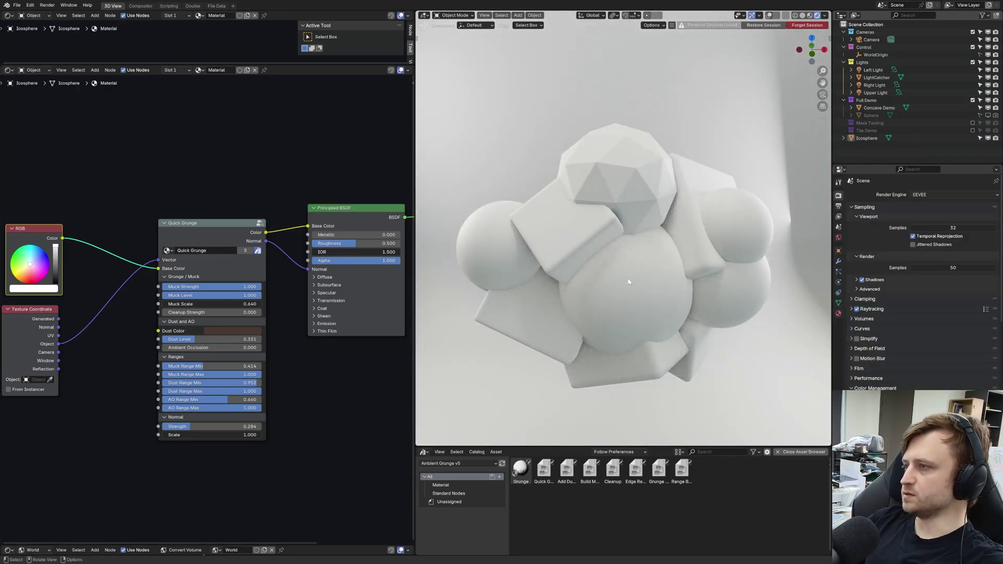
- Try moving the icosphere deeper between the demo object's shapes, and delete the icosphere
{"action": "middle_click_drag", "start_coordinate": [642, 262], "coordinate": [608, 252]}
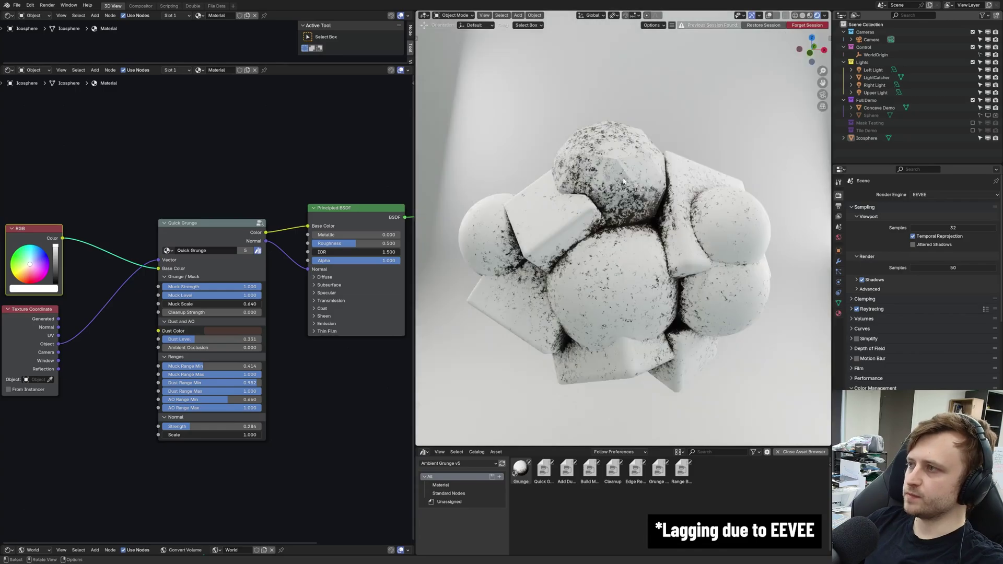
{"action": "left_click", "coordinate": [620, 180]}
{"action": "key", "text": "g"}
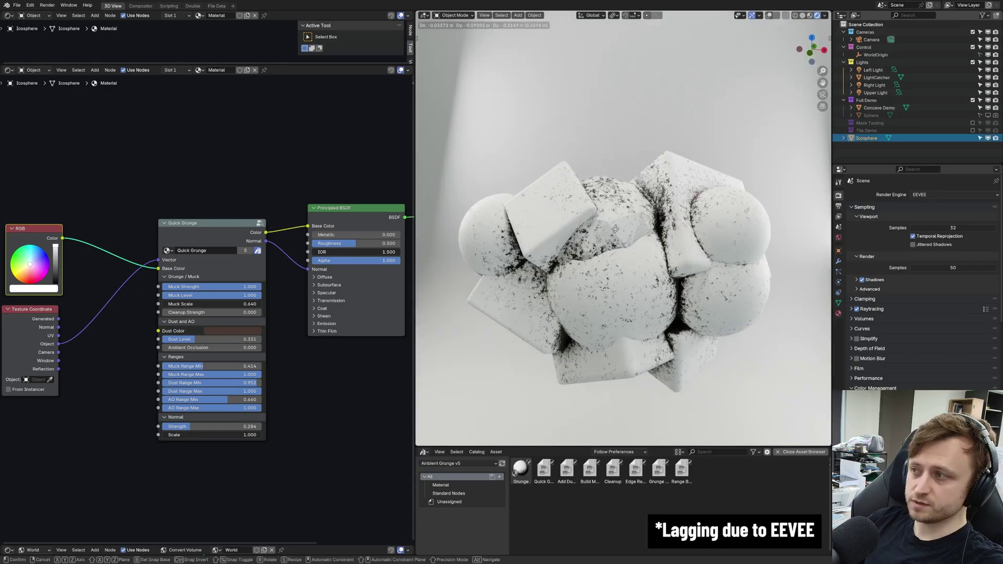
{"action": "left_click_drag", "start_coordinate": [616, 229], "coordinate": [630, 211]}
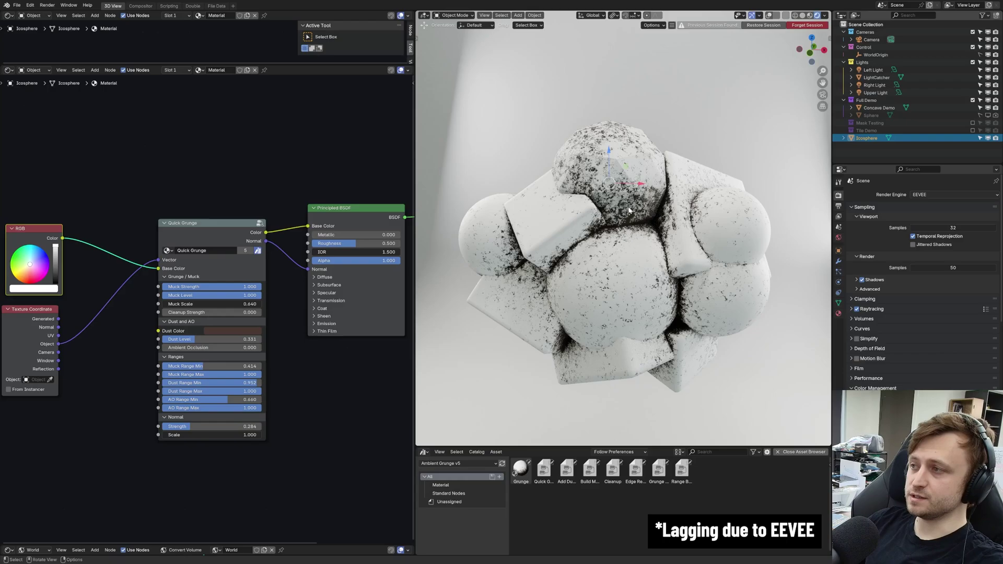
{"action": "key", "text": "Delete"}
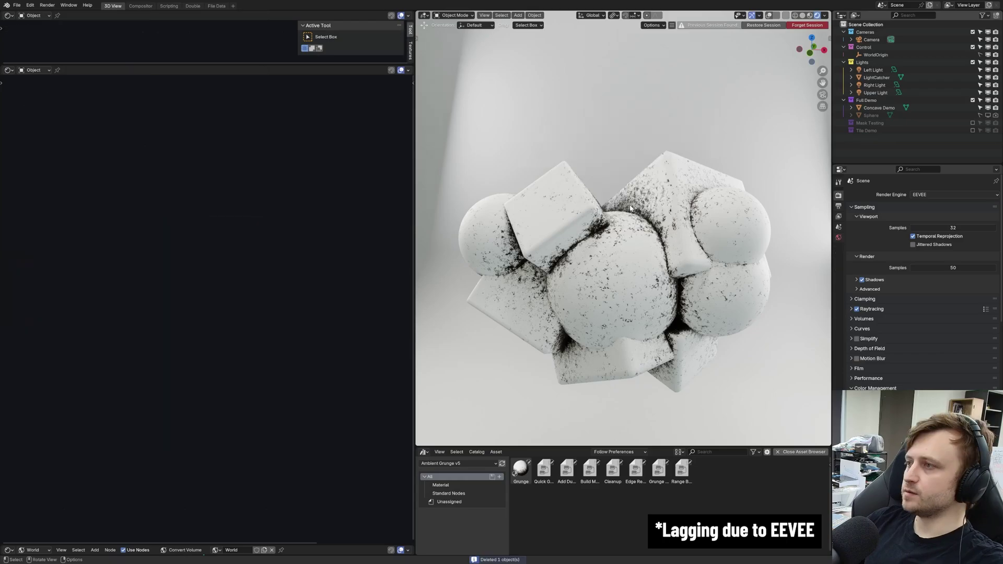
- Return to the camera view of the concave demo object and examine the Ambient Grunge node chain in its Grunge material
{"action": "key", "text": "KP_0"}
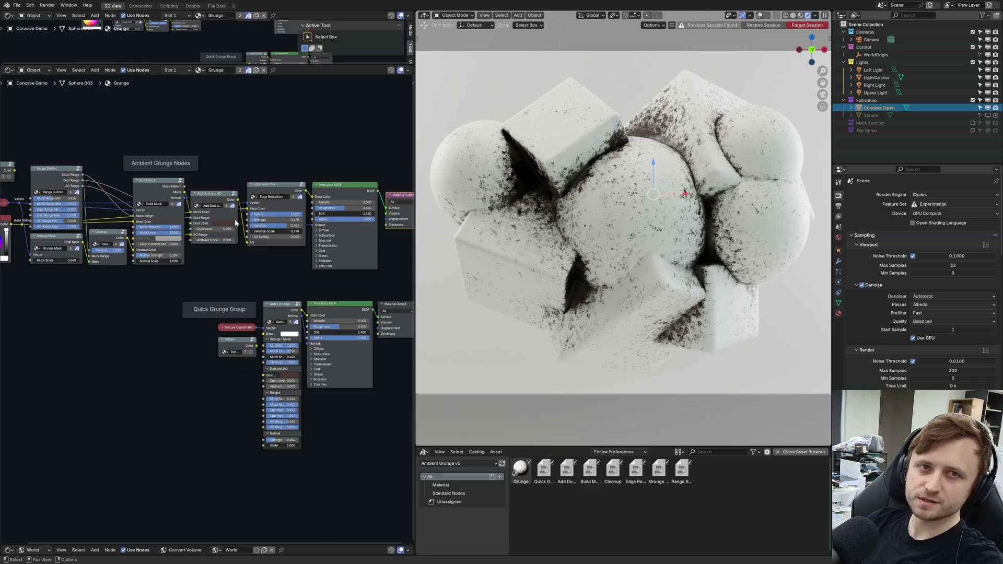
{"action": "middle_click_drag", "start_coordinate": [647, 243], "coordinate": [627, 279]}
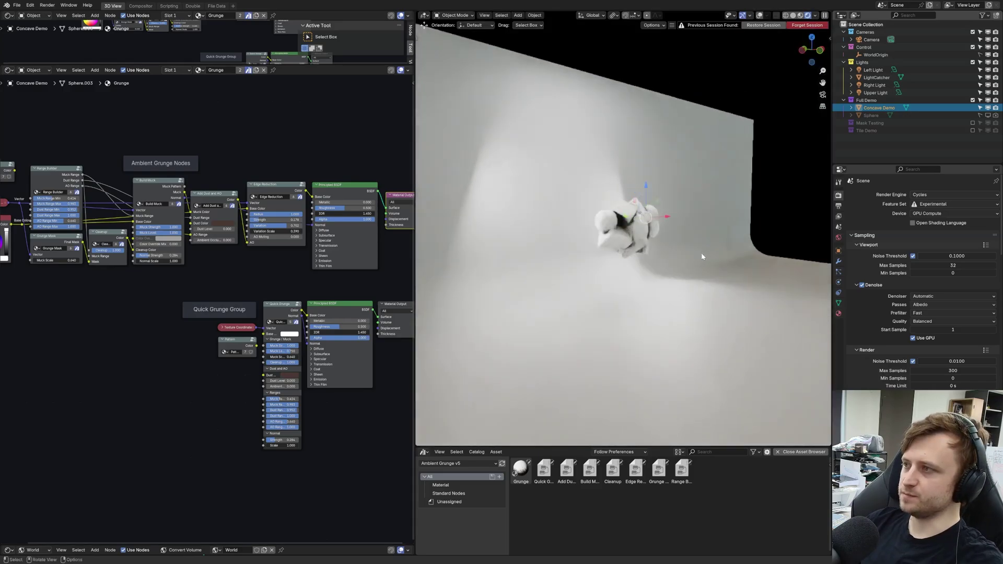
{"action": "scroll", "coordinate": [703, 255], "scroll_direction": "up", "scroll_amount": 4}
{"action": "middle_click_drag", "start_coordinate": [67, 348], "coordinate": [167, 397]}
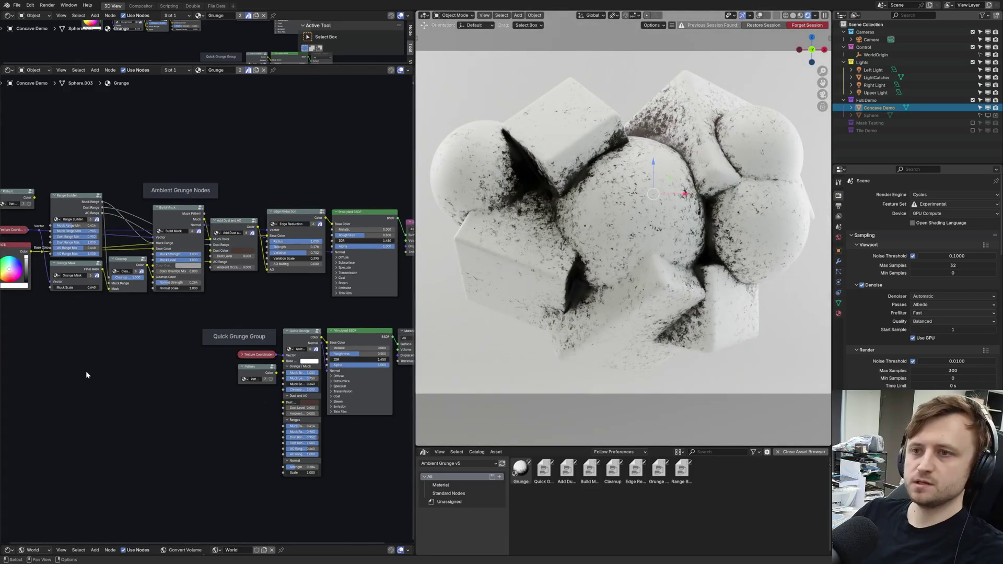
{"action": "scroll", "coordinate": [168, 397], "scroll_direction": "up", "scroll_amount": 3}
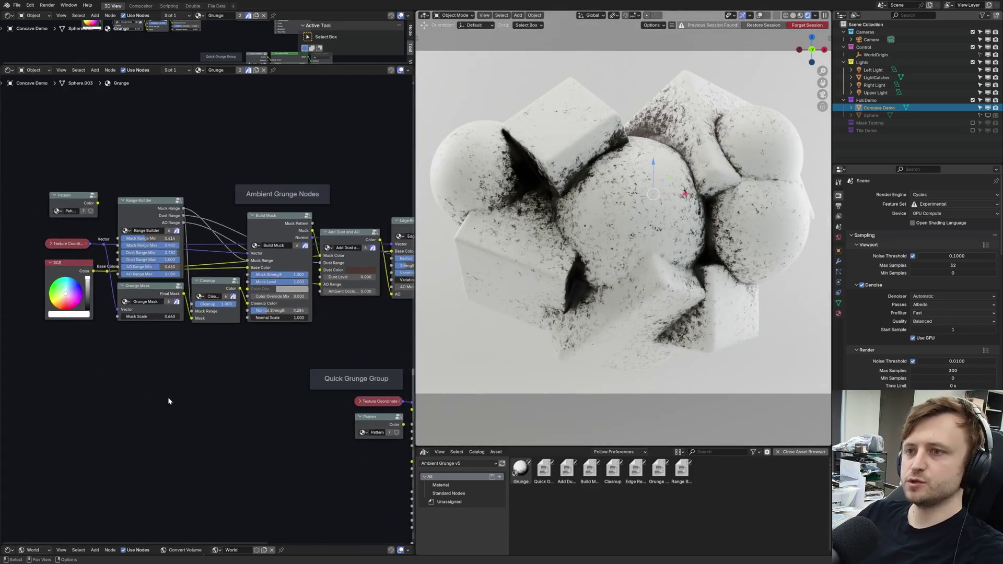
{"action": "middle_click_drag", "start_coordinate": [231, 402], "coordinate": [183, 392]}
{"action": "scroll", "coordinate": [180, 391], "scroll_direction": "up", "scroll_amount": 2}
{"action": "middle_click_drag", "start_coordinate": [129, 362], "coordinate": [163, 355]}
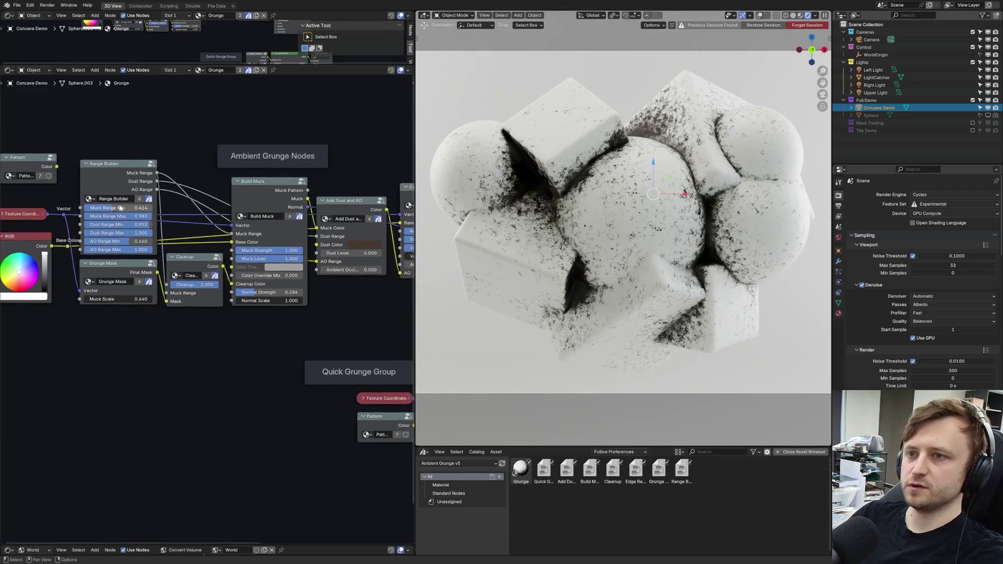
- Try a lower Muck Range Min on Range Builder and a much larger Muck Scale on Grunge Mask, restoring both
{"action": "left_click", "coordinate": [114, 183]}
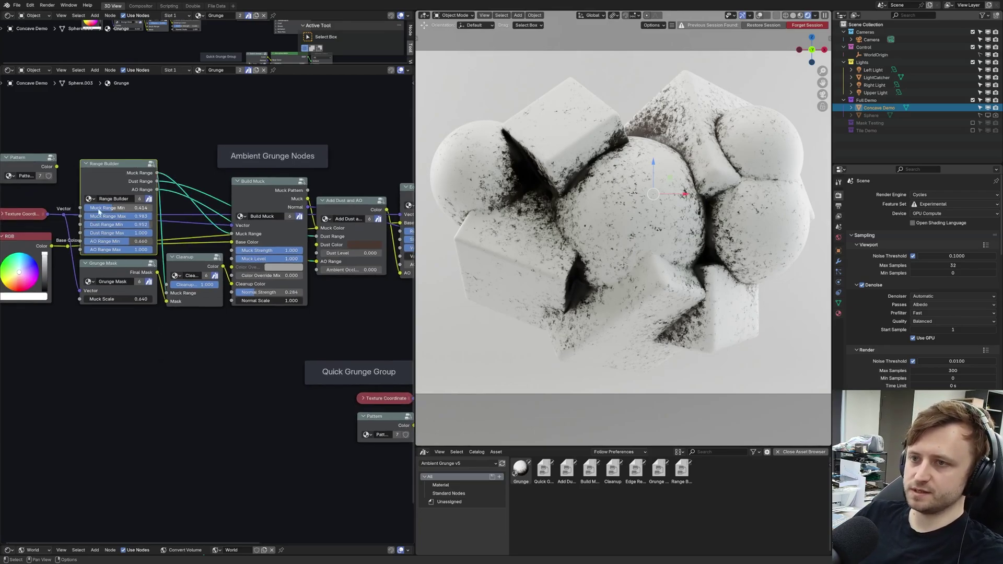
{"action": "mouse_move", "coordinate": [99, 211]}
{"action": "left_mouse_down"}
{"action": "mouse_move", "coordinate": [136, 211]}
{"action": "mouse_move", "coordinate": [87, 211]}
{"action": "left_mouse_up"}
{"action": "right_click", "coordinate": [123, 215]}
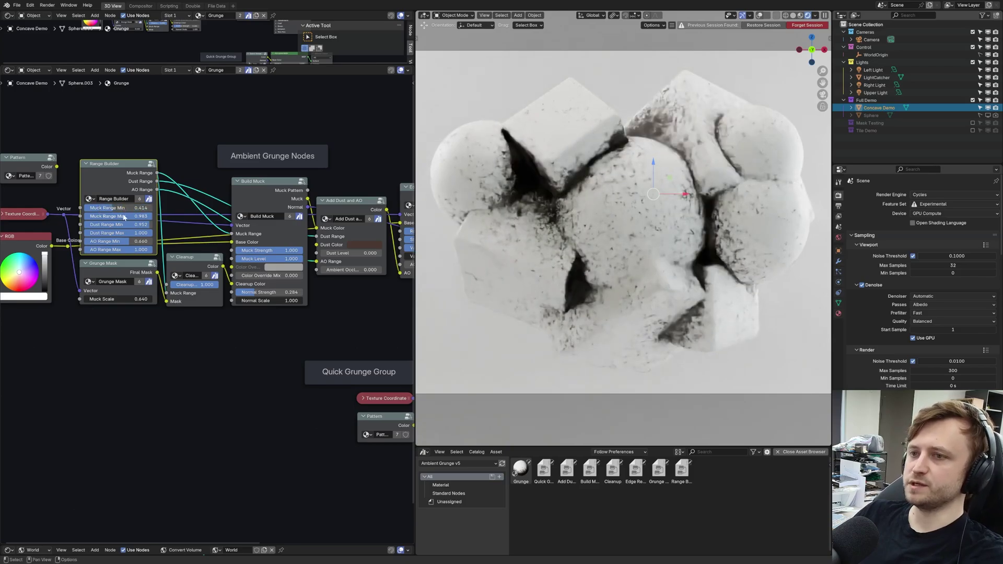
{"action": "left_click_drag", "start_coordinate": [118, 265], "coordinate": [137, 297]}
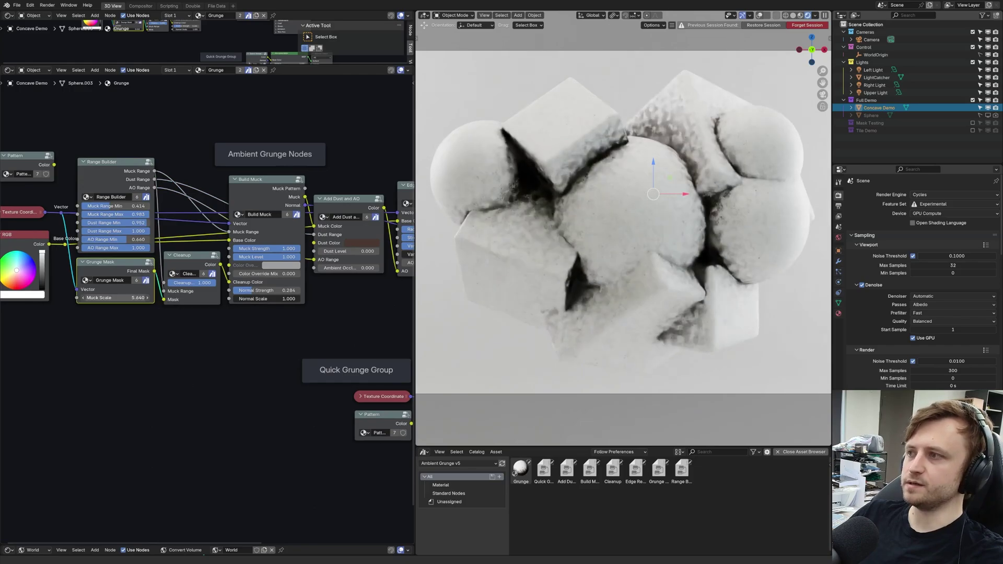
{"action": "key", "text": "ctrl+z"}
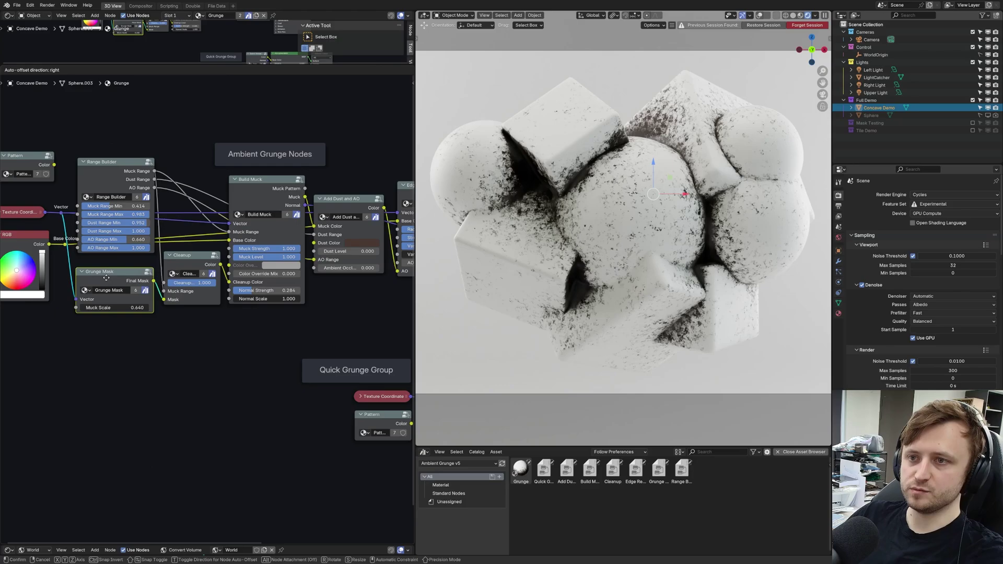
- Try moving the Grunge Mask node and varying the strength on the Cleanup node
{"action": "left_click_drag", "start_coordinate": [106, 278], "coordinate": [107, 271]}
{"action": "right_click", "coordinate": [107, 272]}
{"action": "middle_click_drag", "start_coordinate": [221, 336], "coordinate": [222, 341]}
{"action": "mouse_move", "coordinate": [201, 288]}
{"action": "left_mouse_down"}
{"action": "mouse_move", "coordinate": [152, 288]}
{"action": "mouse_move", "coordinate": [218, 289]}
{"action": "left_mouse_up"}
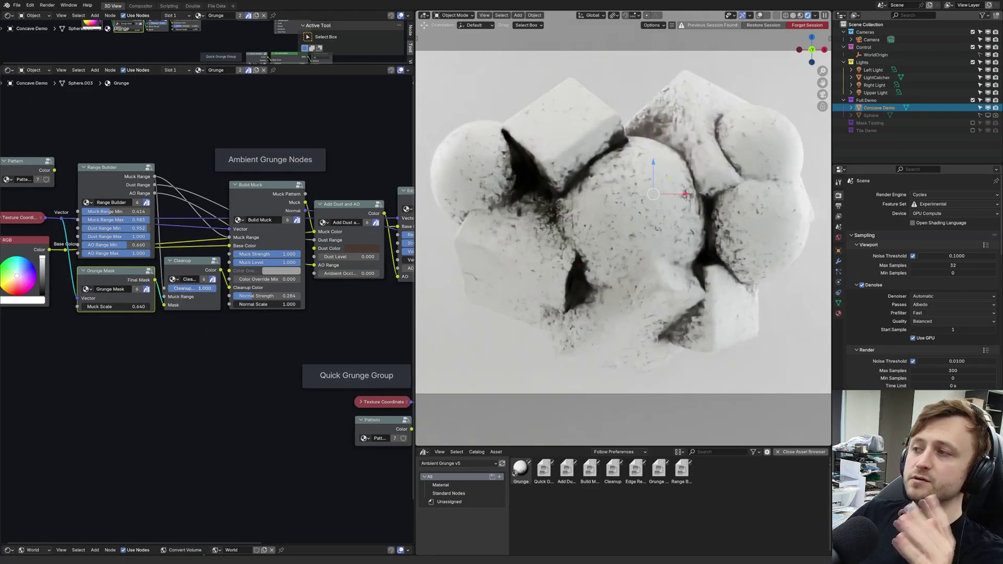
- Lower the Build Muck node's Muck Level to 0 and on to -1
{"action": "middle_click_drag", "start_coordinate": [251, 211], "coordinate": [186, 212]}
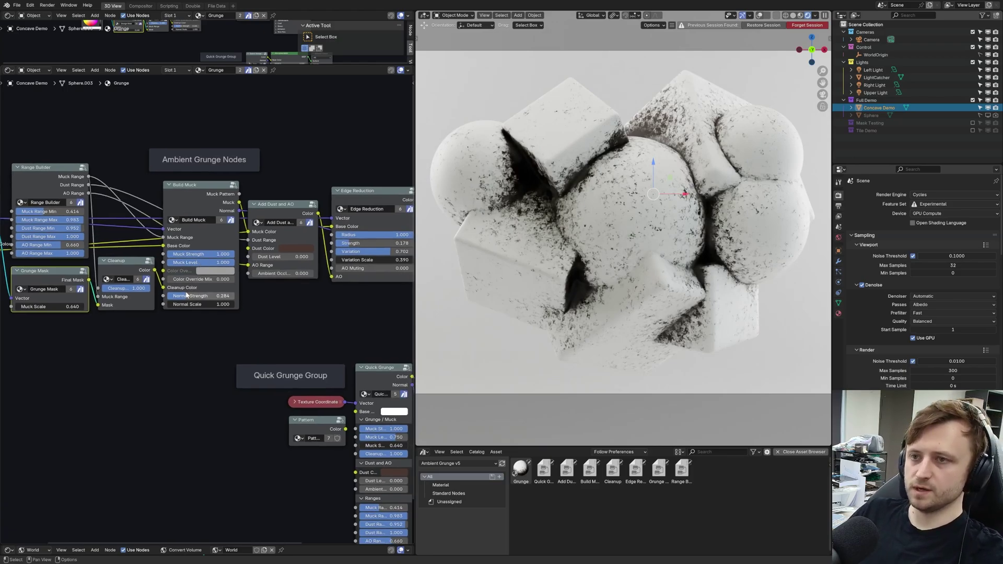
{"action": "left_click_drag", "start_coordinate": [211, 262], "coordinate": [160, 263]}
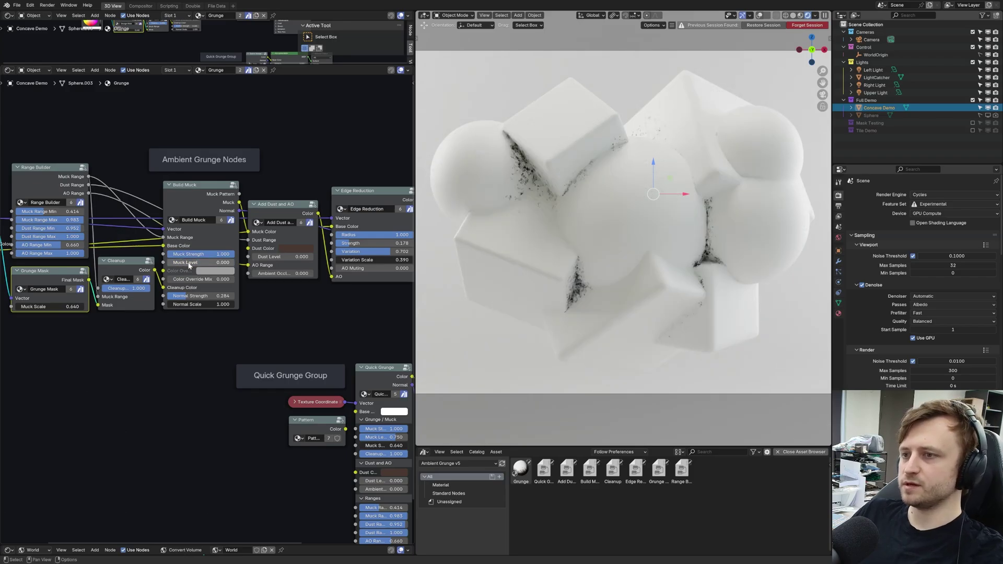
{"action": "left_click", "coordinate": [188, 264]}
{"action": "type", "text": "1"}
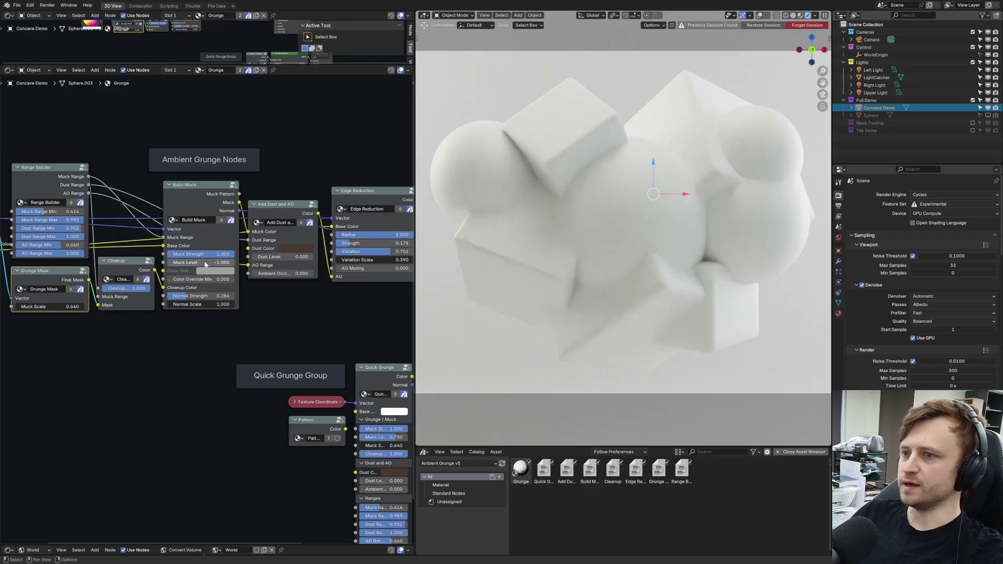
{"action": "key", "text": "Return"}
- Try a Muck Level of -0.5 on the Build Muck node and set it back to -1
{"action": "scroll", "coordinate": [201, 257], "scroll_direction": "up", "scroll_amount": 1}
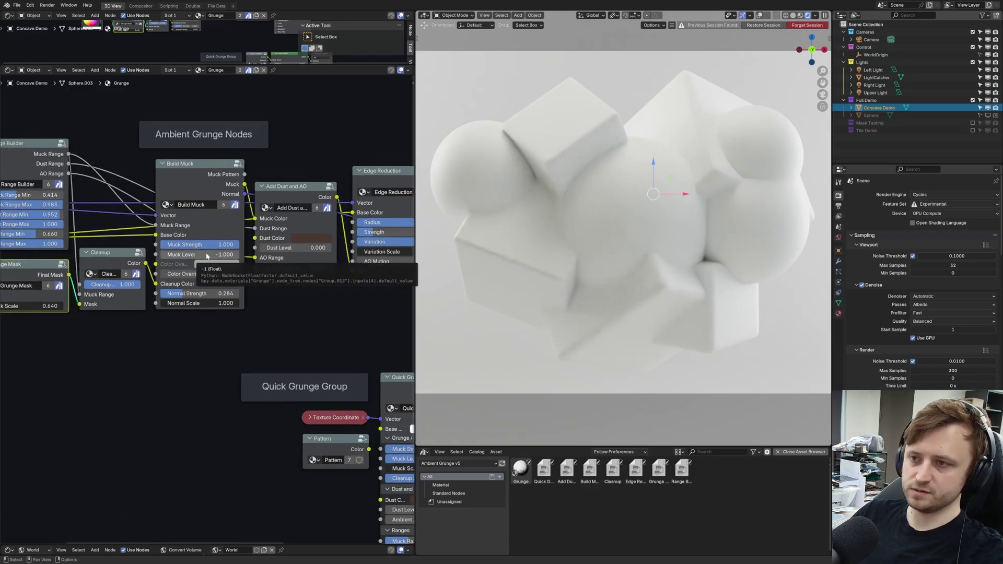
{"action": "left_click", "coordinate": [206, 256]}
{"action": "type", "text": "-.5"}
{"action": "key", "text": "Return"}
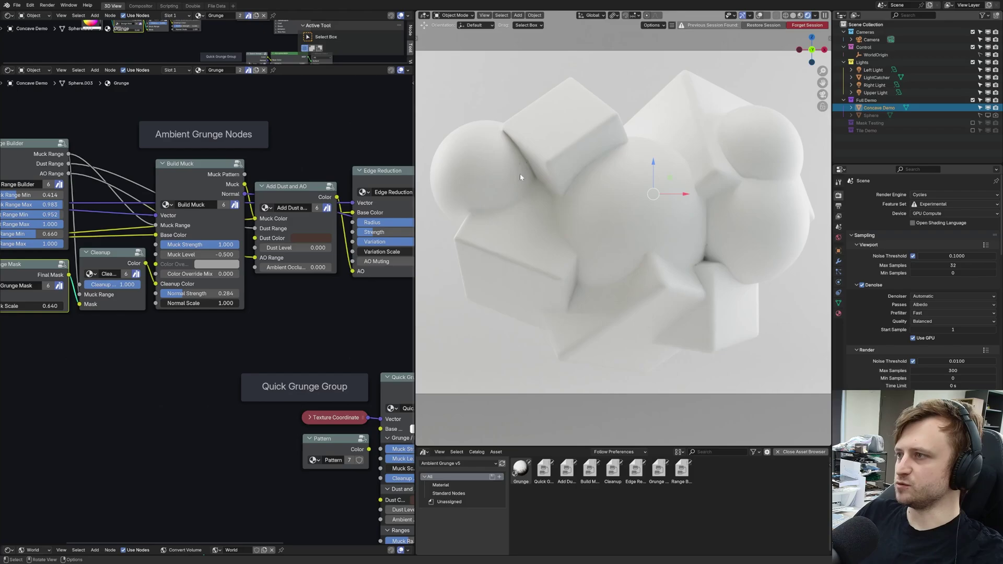
{"action": "left_click", "coordinate": [213, 256]}
{"action": "type", "text": "-1"}
{"action": "key", "text": "Return"}
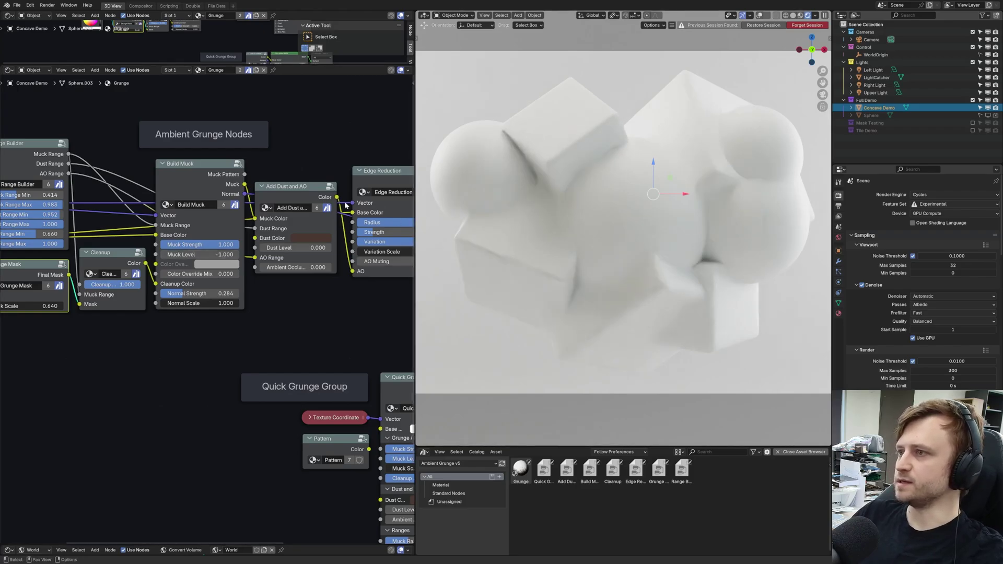
- Raise the Build Muck node's Muck Level to 0 and on to 0.718
{"action": "left_click_drag", "start_coordinate": [201, 255], "coordinate": [242, 260]}
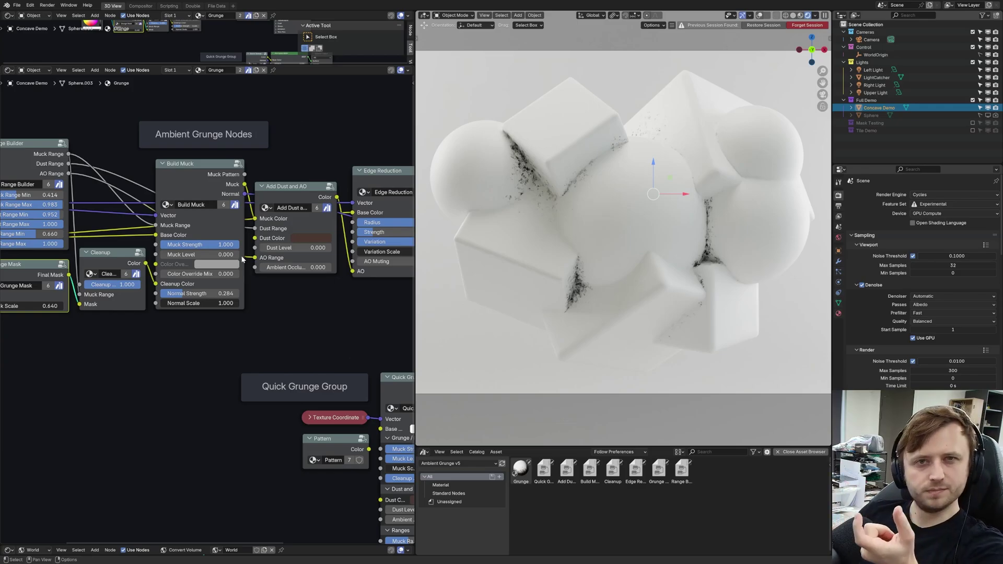
{"action": "left_click", "coordinate": [220, 256]}
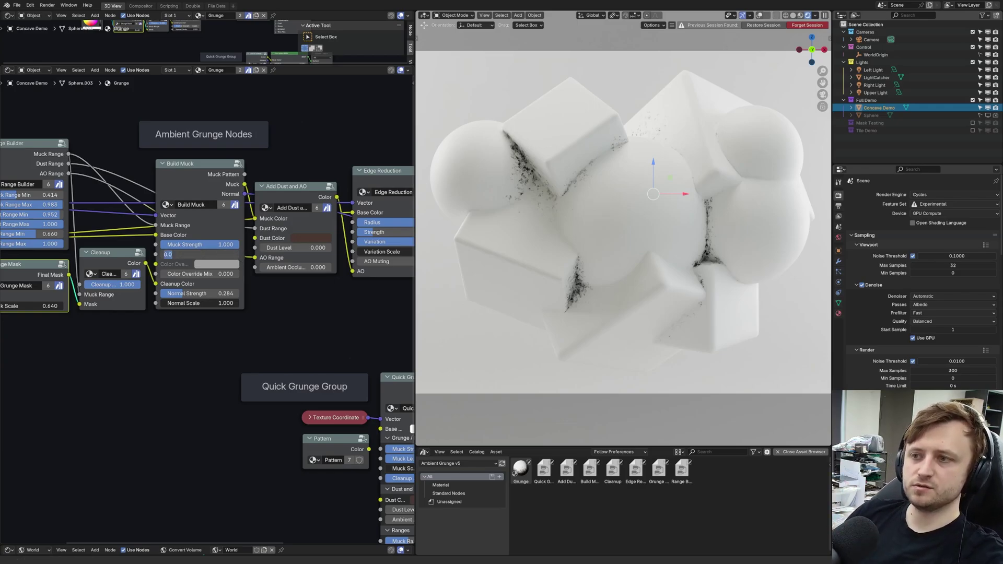
{"action": "key", "text": "Return"}
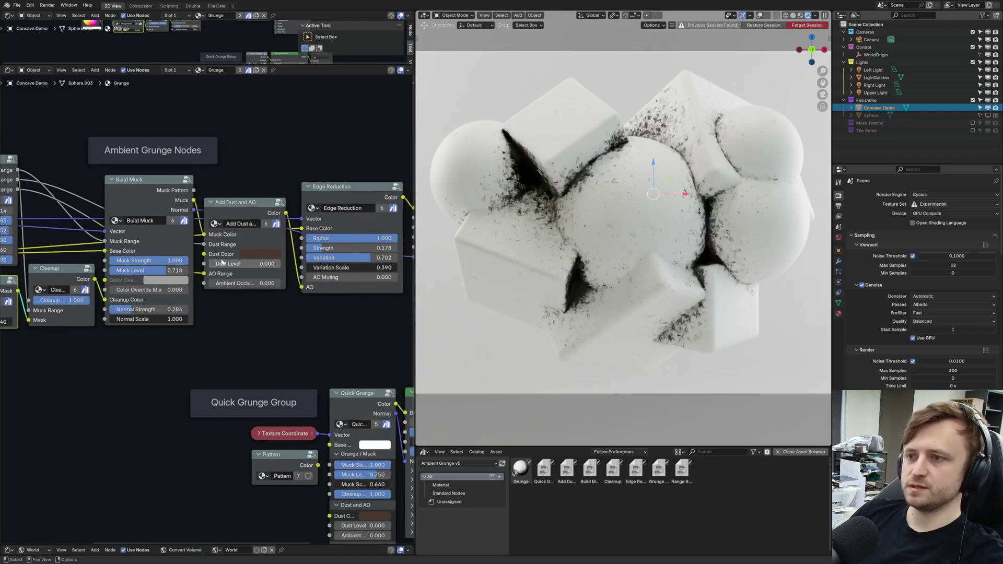
- Set the Dust Level on the Add Dust and AO node to 0.383 and trial-rotate the Concave Demo object, cancelling the rotation
{"action": "left_click_drag", "start_coordinate": [221, 263], "coordinate": [245, 264]}
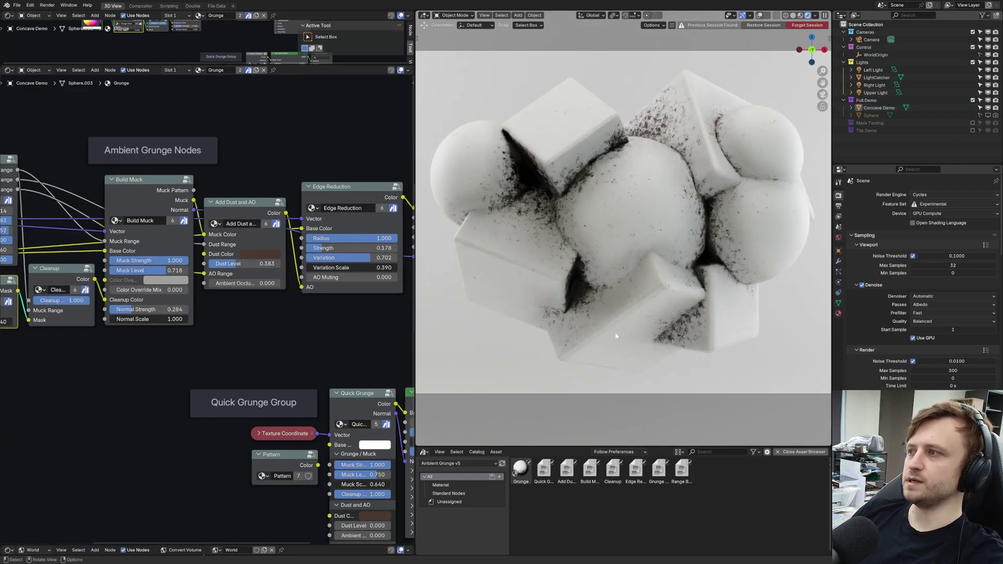
{"action": "key", "text": "r"}
{"action": "key", "text": "r"}
{"action": "key", "text": "Escape"}
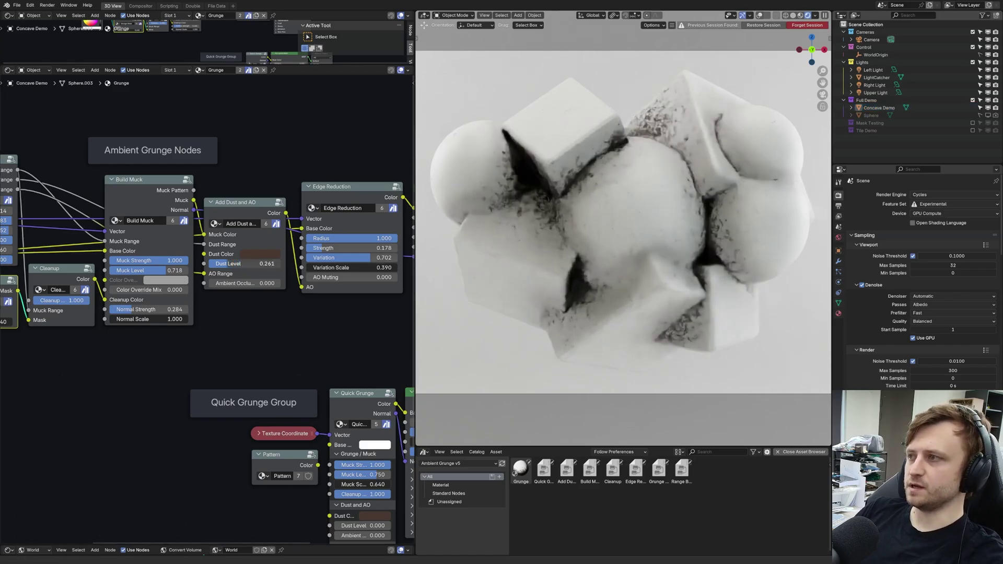
- Set Ambient Occlusion on the Add Dust and AO node to 0.683 and check it with a cancelled free rotation of the Concave Demo object
{"action": "left_click_drag", "start_coordinate": [230, 283], "coordinate": [279, 283]}
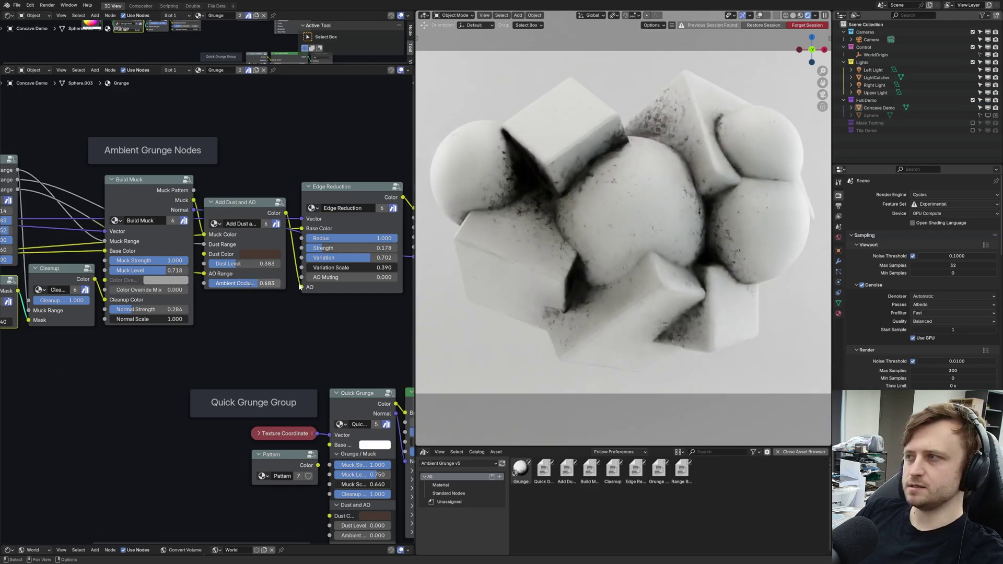
{"action": "left_click", "coordinate": [623, 262]}
{"action": "key", "text": "r"}
{"action": "key", "text": "r"}
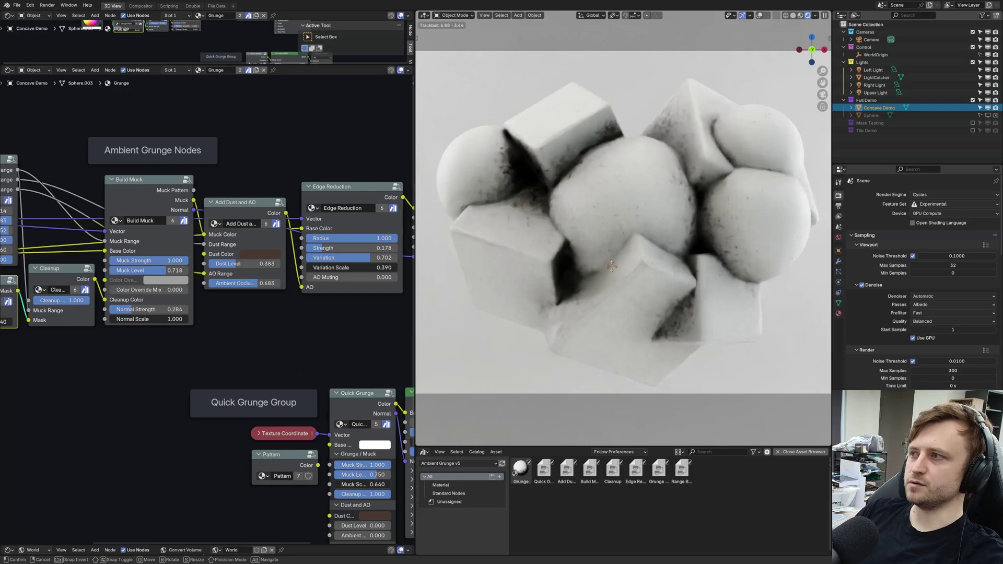
{"action": "right_click", "coordinate": [679, 224]}
{"action": "scroll", "coordinate": [627, 230], "scroll_direction": "down", "scroll_amount": 1}
{"action": "scroll", "coordinate": [376, 214], "scroll_direction": "down", "scroll_amount": 3}
{"action": "middle_click_drag", "start_coordinate": [376, 214], "coordinate": [204, 249]}
{"action": "left_click_drag", "start_coordinate": [234, 245], "coordinate": [229, 197]}
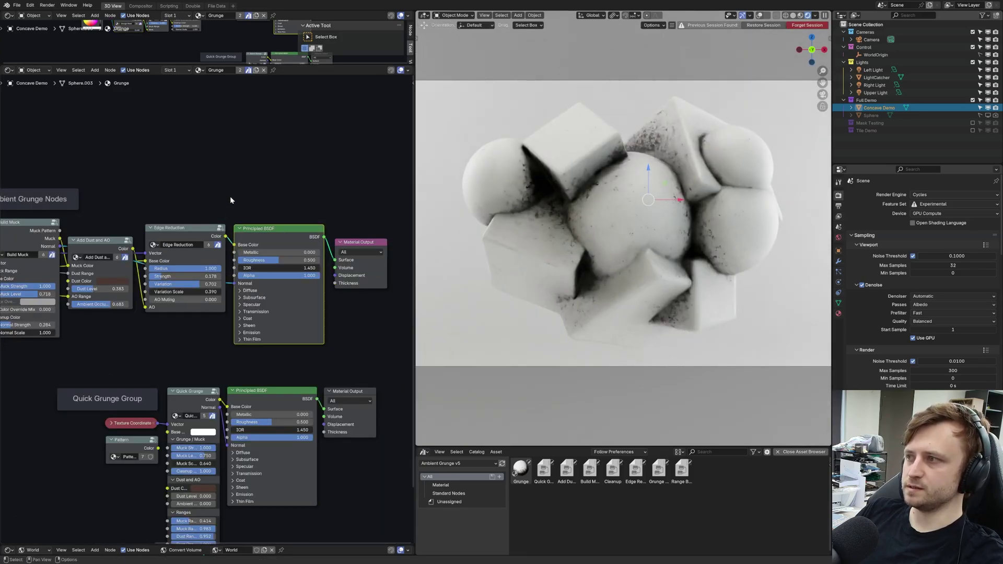
{"action": "key", "text": "ctrl+z"}
- Try a Strength of 0.418 on the Edge Reduction node with Variation at 0 and at 1
{"action": "scroll", "coordinate": [337, 248], "scroll_direction": "up", "scroll_amount": 3}
{"action": "middle_click_drag", "start_coordinate": [337, 248], "coordinate": [507, 224]}
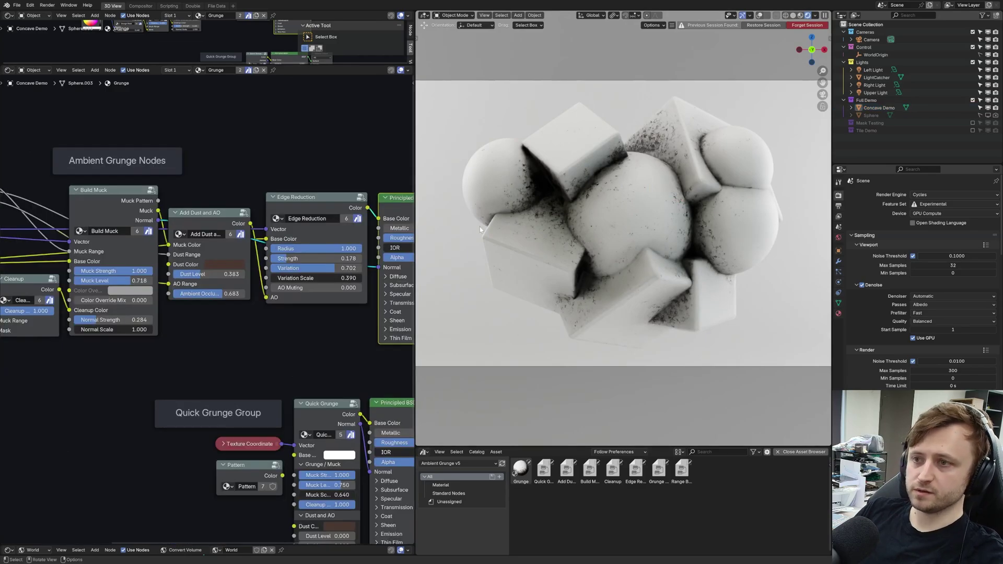
{"action": "scroll", "coordinate": [239, 264], "scroll_direction": "up", "scroll_amount": 2}
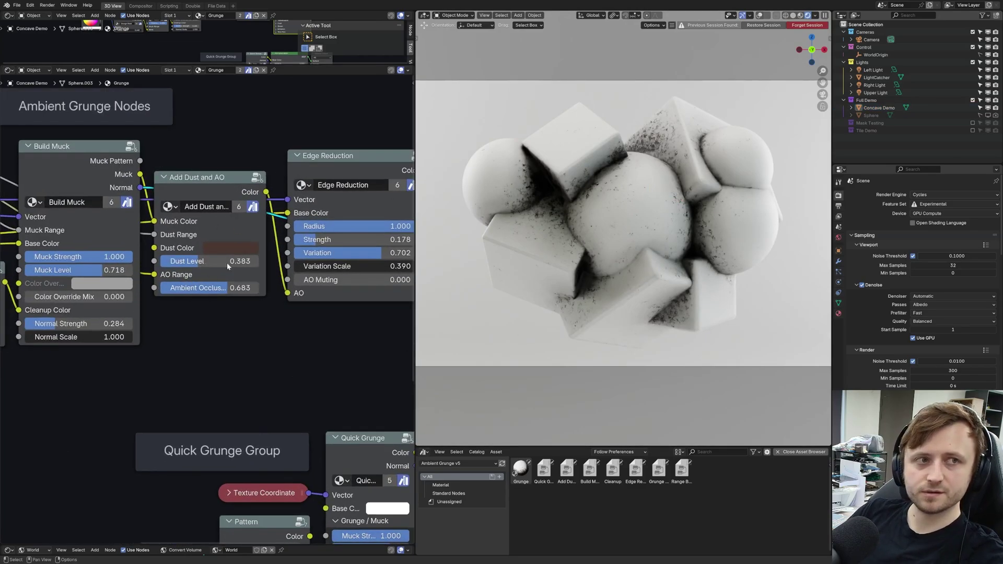
{"action": "scroll", "coordinate": [226, 256], "scroll_direction": "down", "scroll_amount": 3}
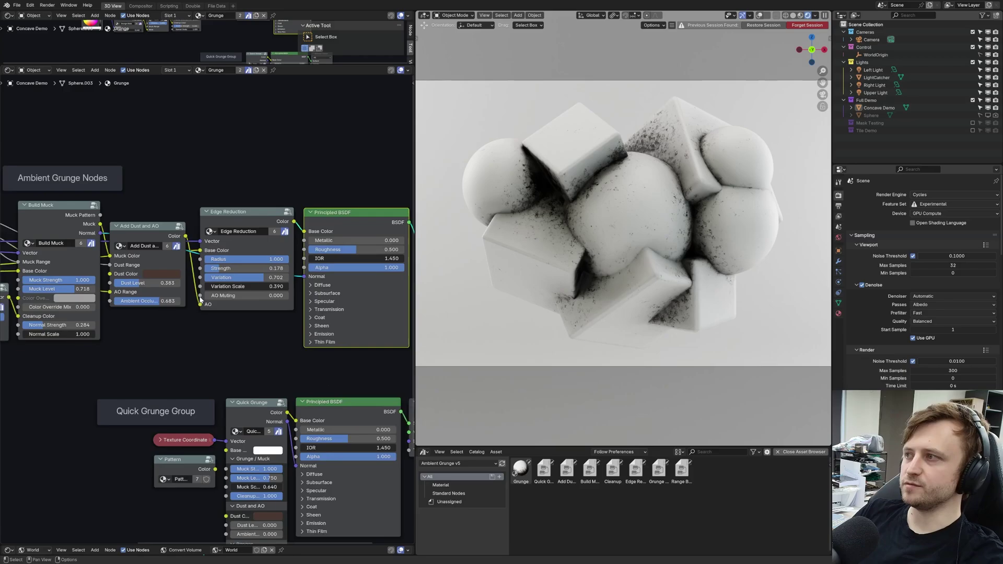
{"action": "scroll", "coordinate": [211, 294], "scroll_direction": "up", "scroll_amount": 1}
{"action": "middle_click_drag", "start_coordinate": [259, 234], "coordinate": [236, 241]}
{"action": "scroll", "coordinate": [228, 261], "scroll_direction": "down", "scroll_amount": 1}
{"action": "scroll", "coordinate": [225, 268], "scroll_direction": "up", "scroll_amount": 1}
{"action": "left_click_drag", "start_coordinate": [219, 273], "coordinate": [182, 282]}
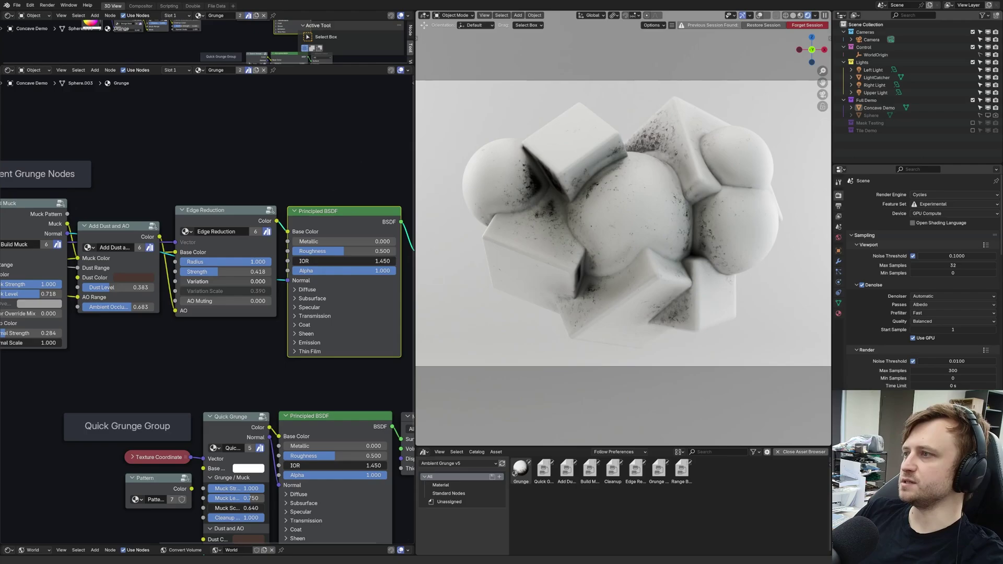
{"action": "left_click_drag", "start_coordinate": [183, 281], "coordinate": [263, 281]}
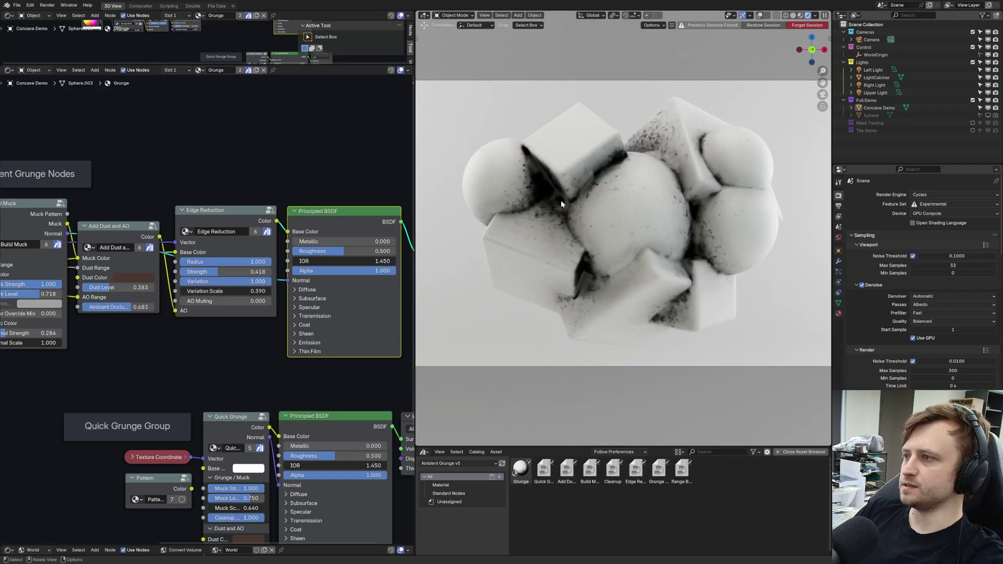
- Try a Variation Scale of 2.290, AO Muting of 0.315 and Strength of 0.291 on the Edge Reduction node
{"action": "scroll", "coordinate": [560, 200], "scroll_direction": "up", "scroll_amount": 5}
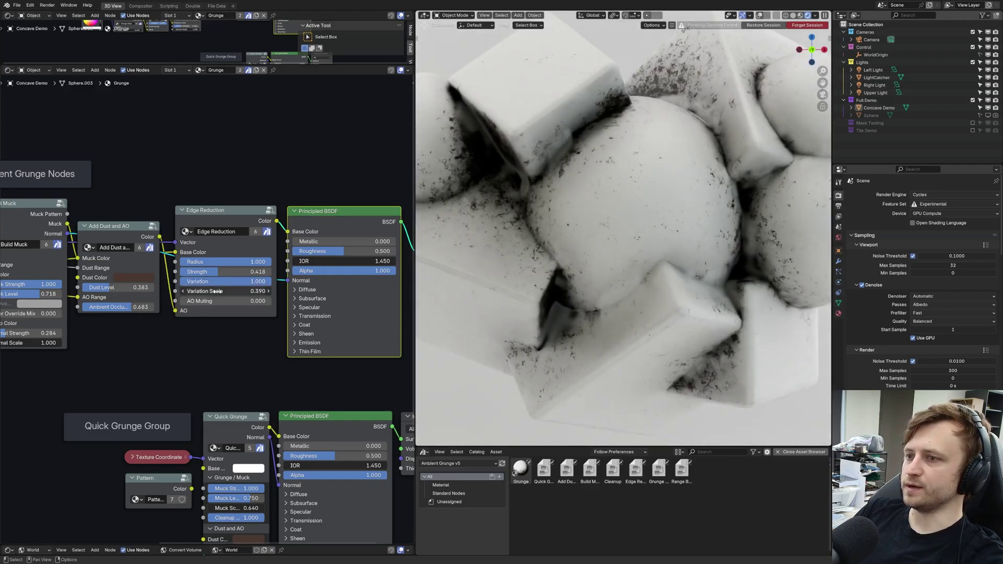
{"action": "left_click_drag", "start_coordinate": [217, 292], "coordinate": [208, 273]}
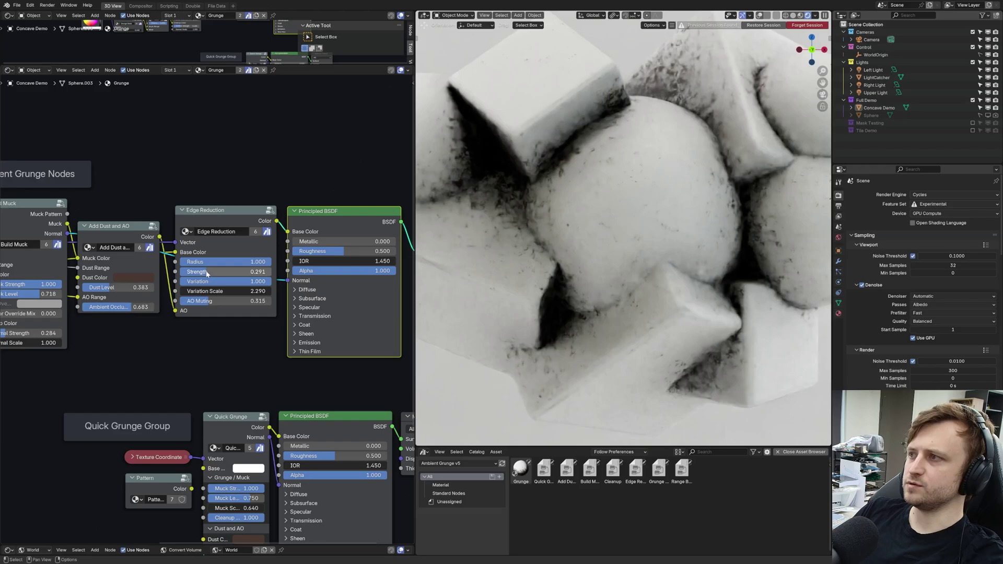
- Undo all the trial changes to the Edge Reduction node's Strength, Variation, Variation Scale and AO Muting
{"action": "scroll", "coordinate": [742, 152], "scroll_direction": "down", "scroll_amount": 3}
{"action": "key", "text": "ctrl+z"}
{"action": "key", "text": "ctrl+z"}
{"action": "key", "text": "ctrl+z"}
{"action": "key", "text": "ctrl+z"}
{"action": "key", "text": "ctrl+z"}
{"action": "key", "text": "ctrl+z"}
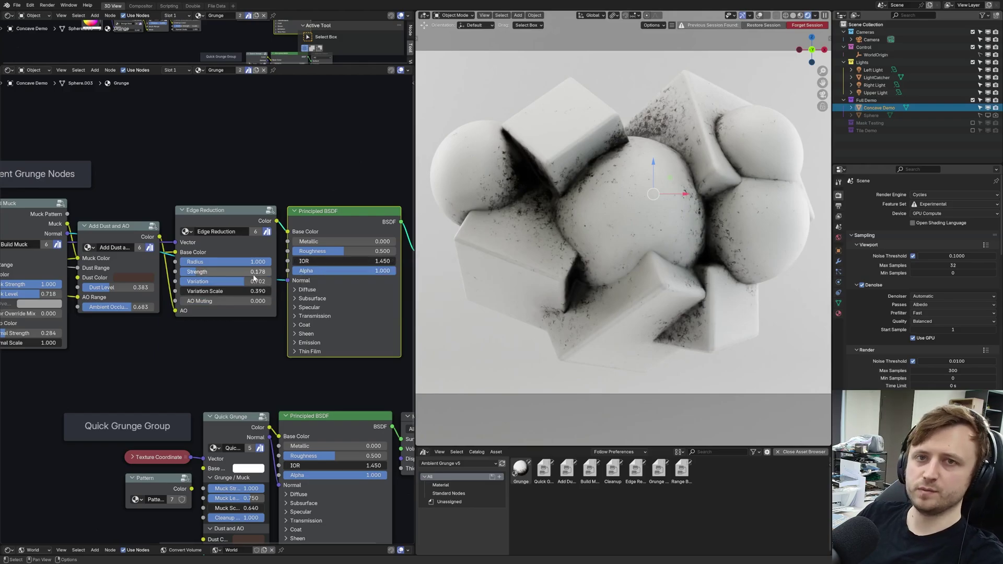
{"action": "scroll", "coordinate": [125, 343], "scroll_direction": "down", "scroll_amount": 4}
{"action": "middle_click_drag", "start_coordinate": [125, 342], "coordinate": [281, 319]}
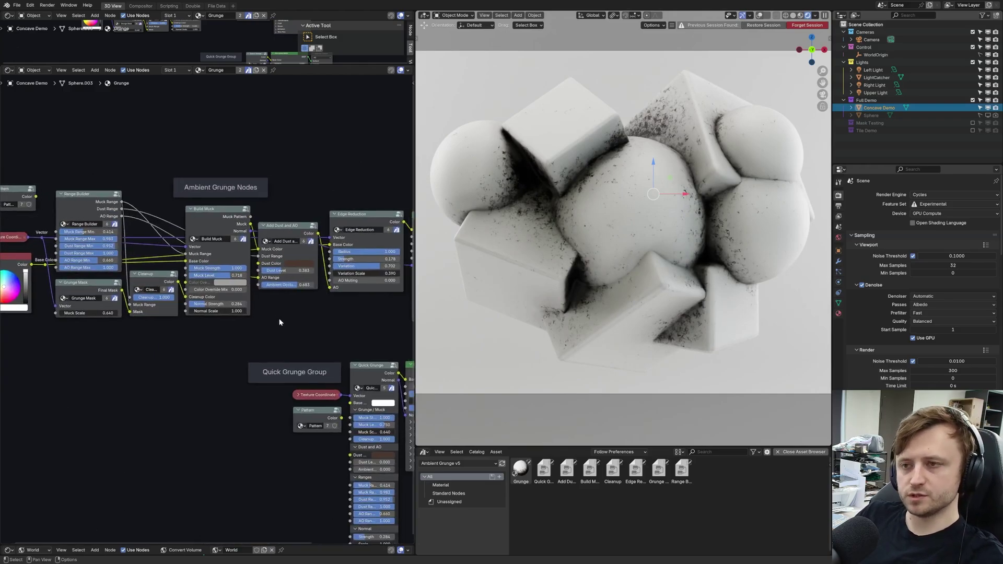